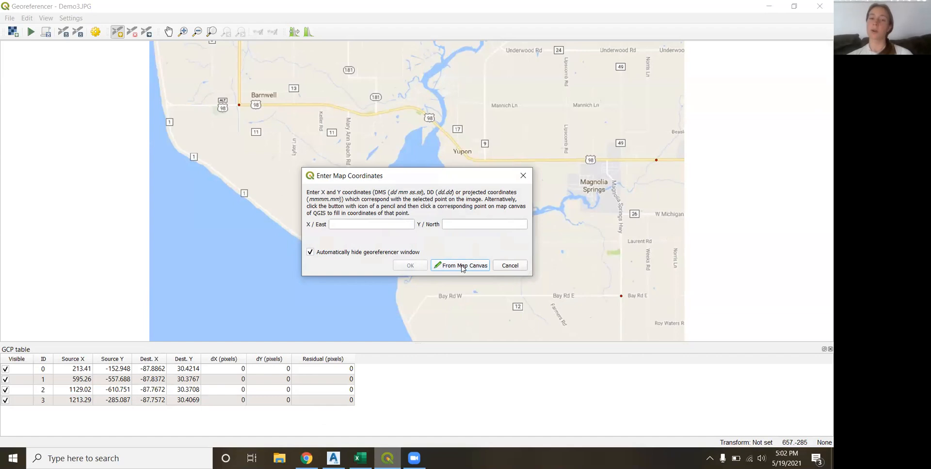
Pick the new control point's coordinates from the main map at the shoreline notch on Weeks Bay's north end and accept them
click(463, 268)
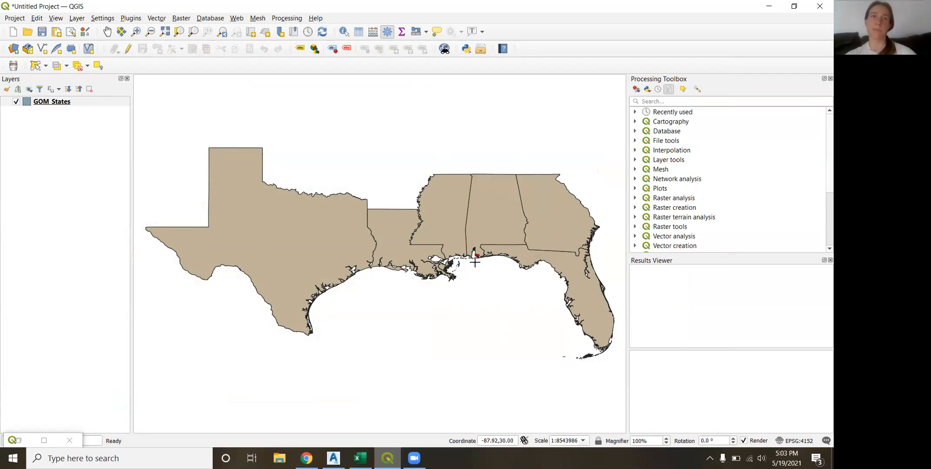
scroll(475, 262, up, 5)
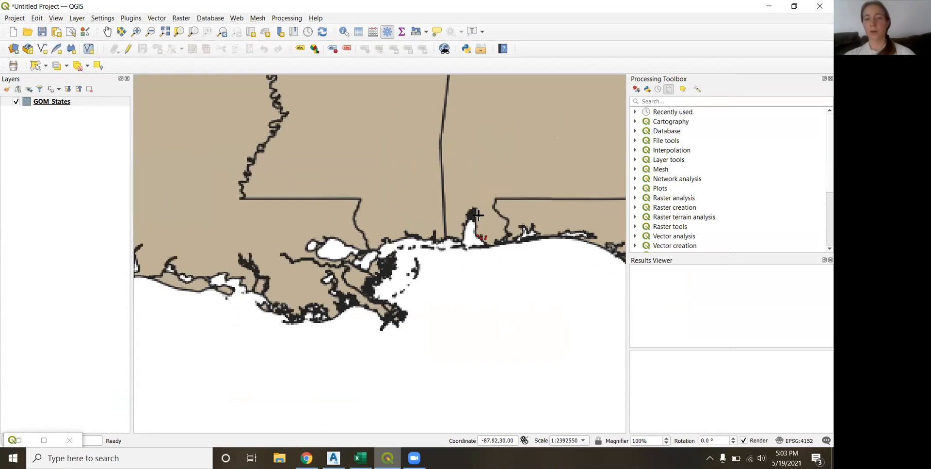
scroll(481, 237, up, 4)
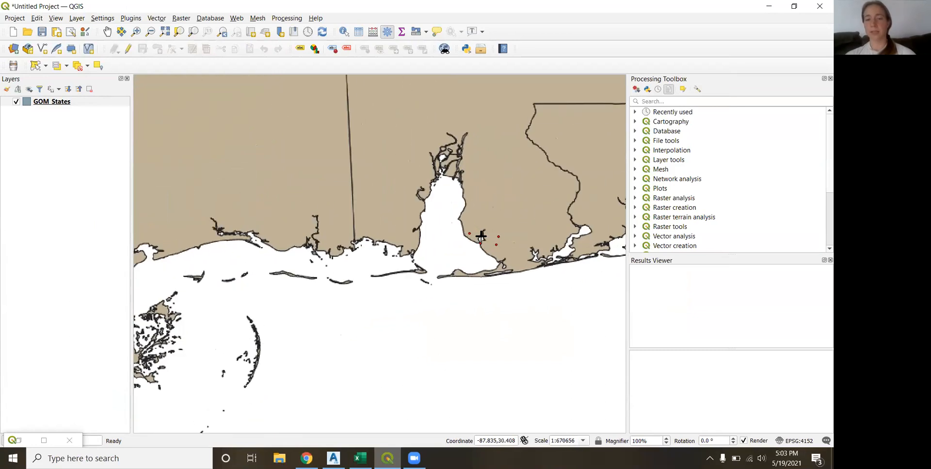
scroll(480, 236, up, 2)
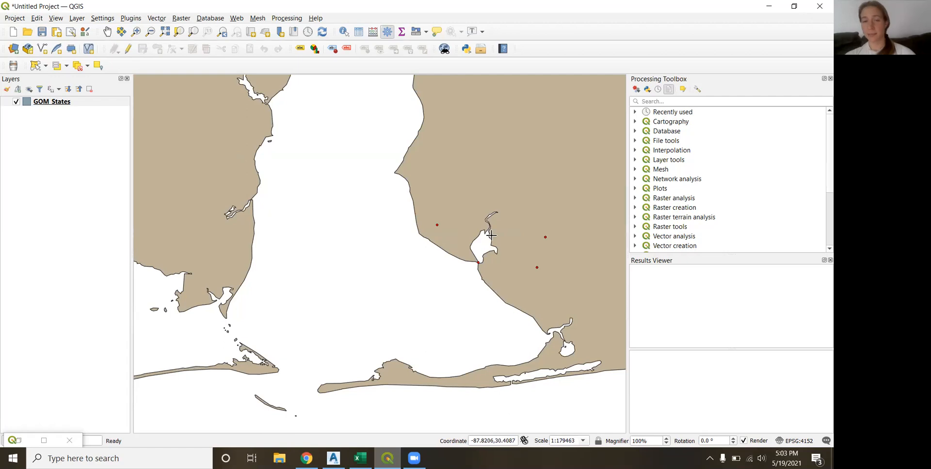
scroll(491, 236, up, 3)
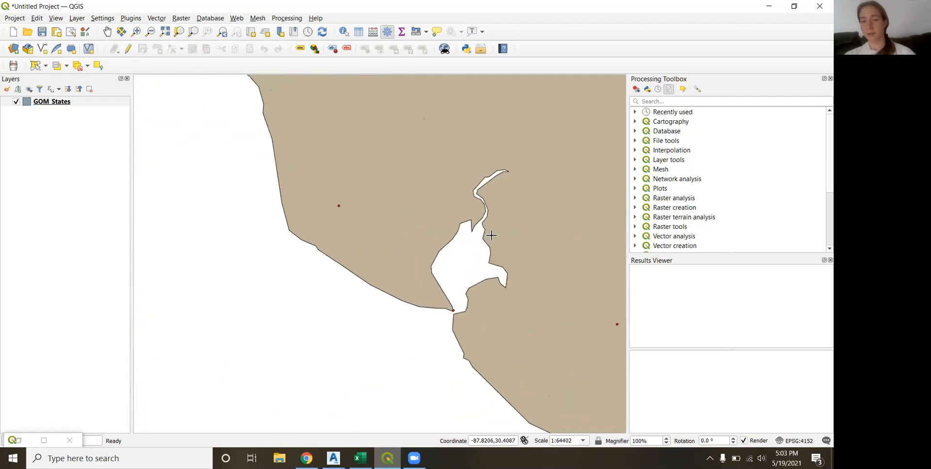
scroll(492, 235, up, 2)
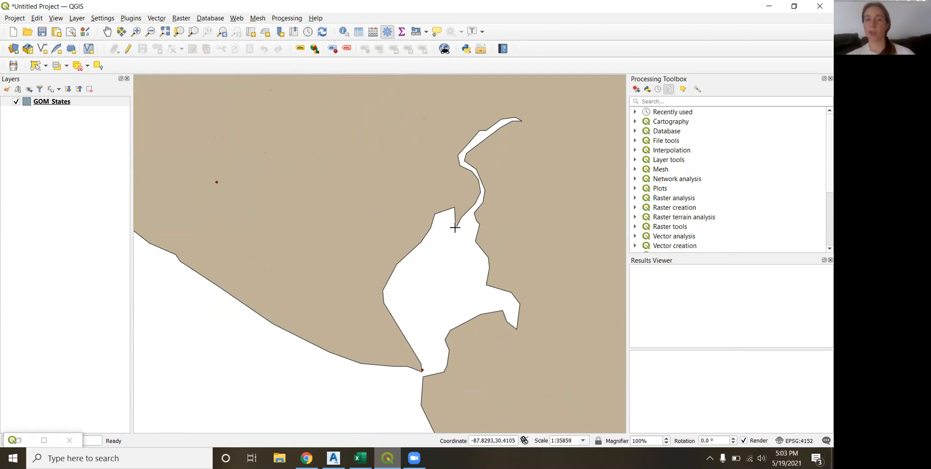
click(455, 228)
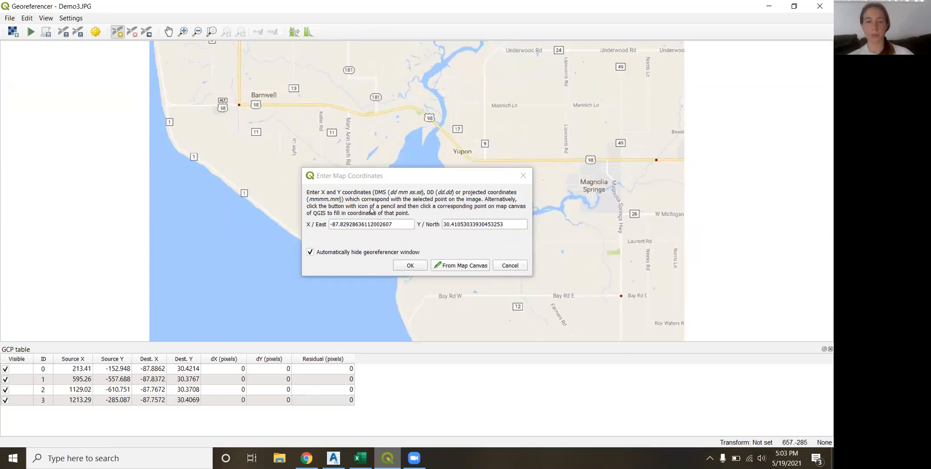
click(410, 265)
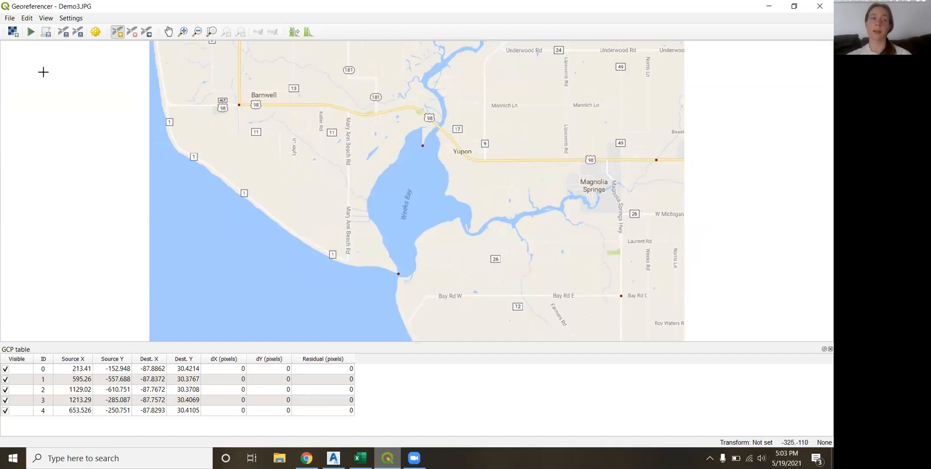
Open the georeferencer's transformation settings and choose Nearest neighbour as the resampling method
click(96, 32)
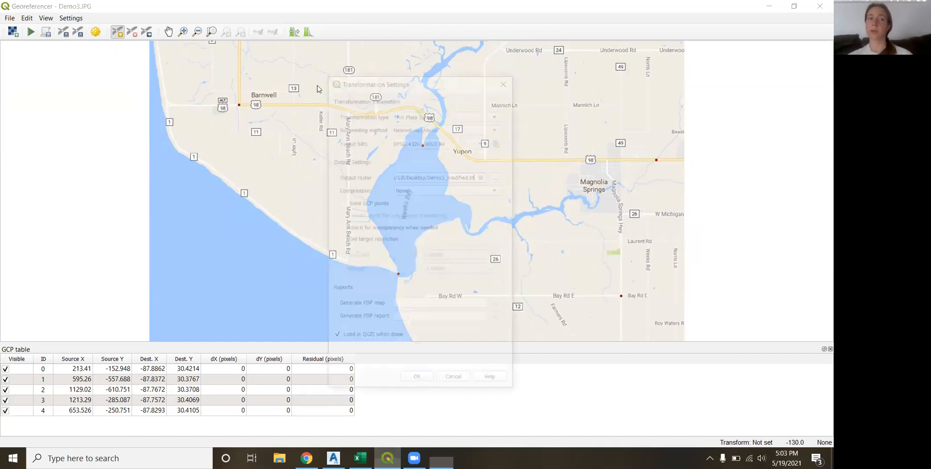
click(682, 368)
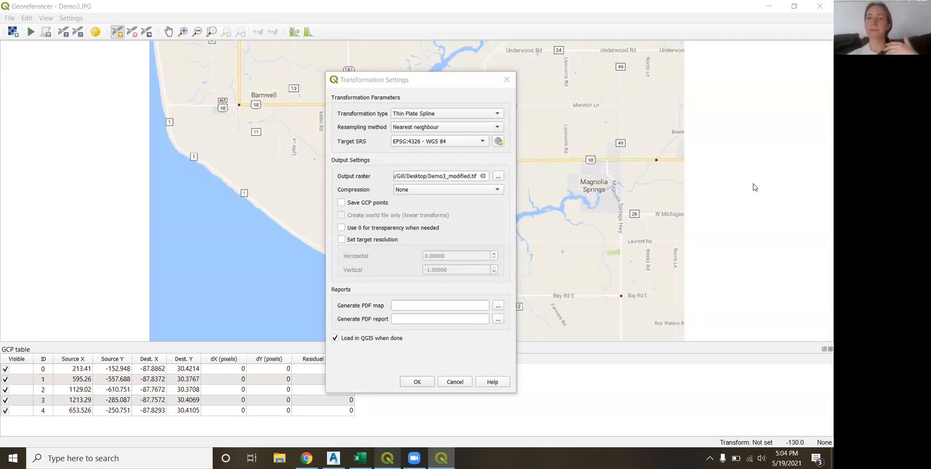
click(451, 81)
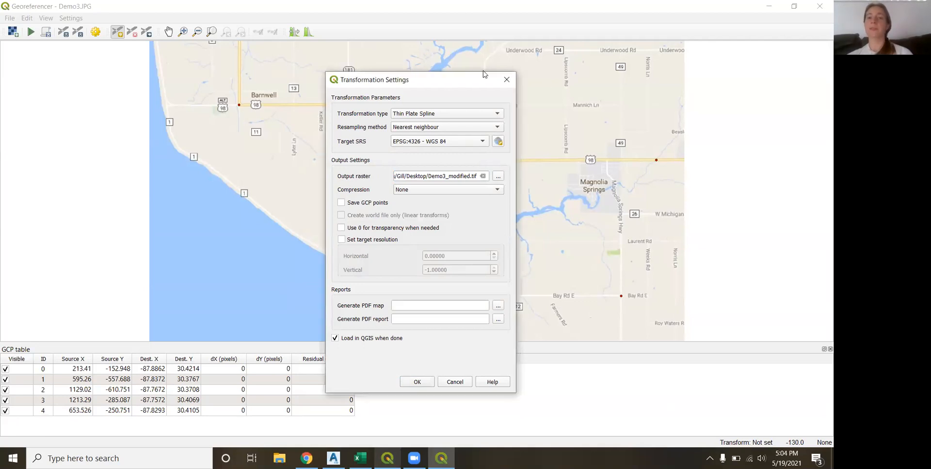
drag(453, 80, 699, 67)
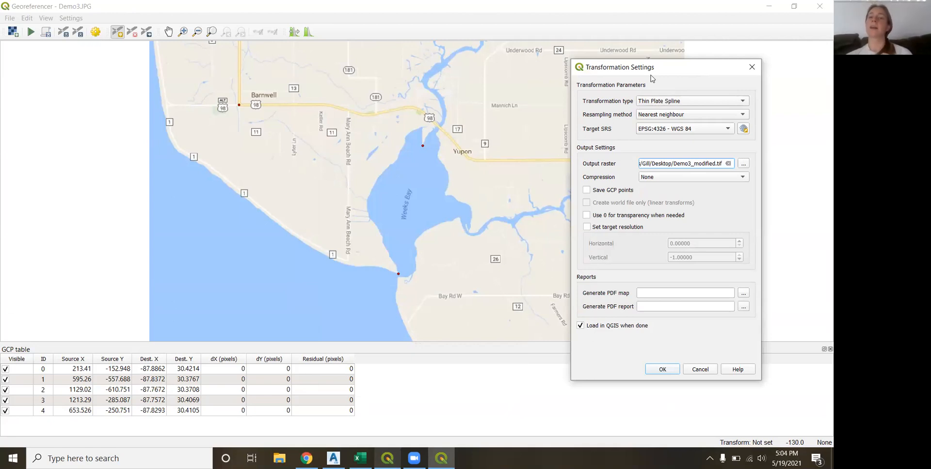
click(692, 114)
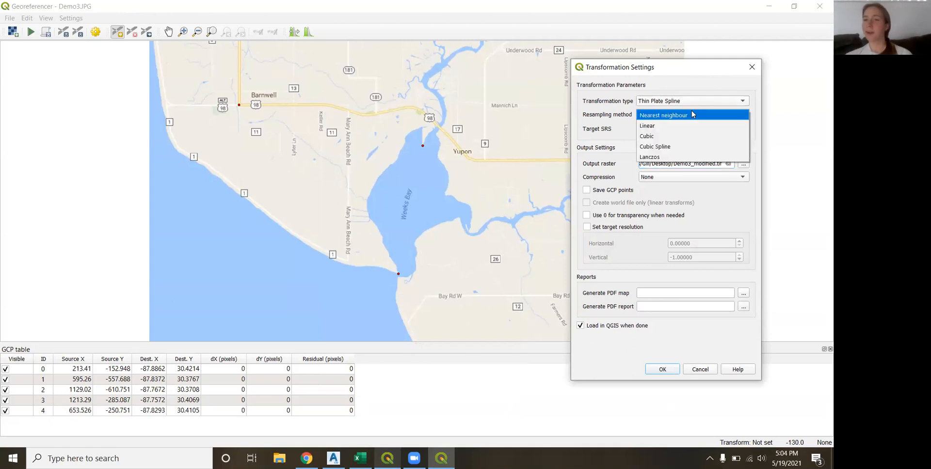
click(693, 115)
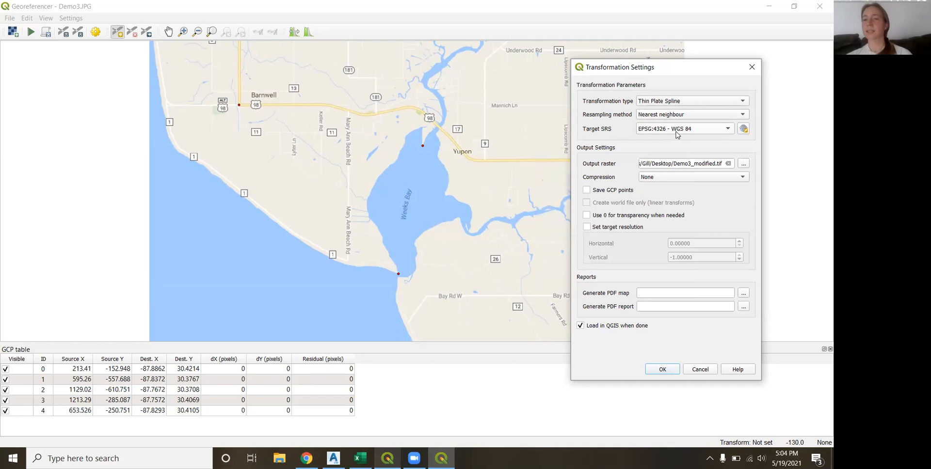
mouse_move(677, 134)
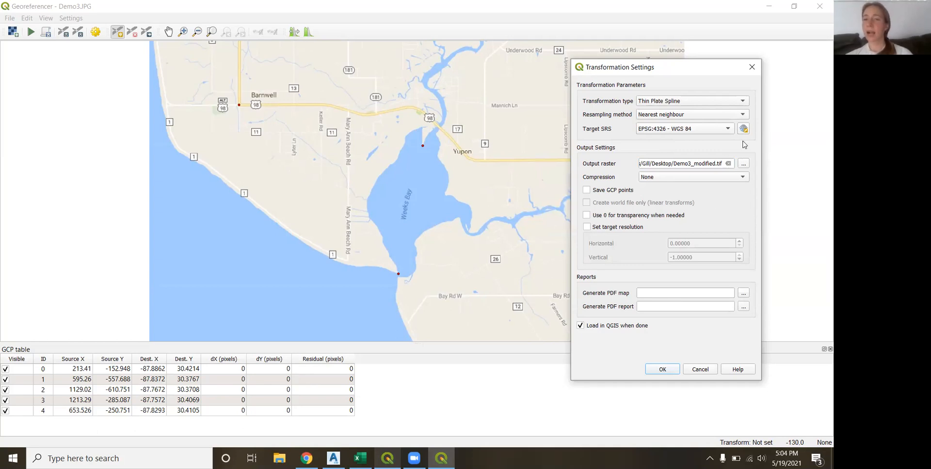
Set the output raster to a TIF file named Demo3_modified on the Desktop and accept the transformation settings
click(744, 164)
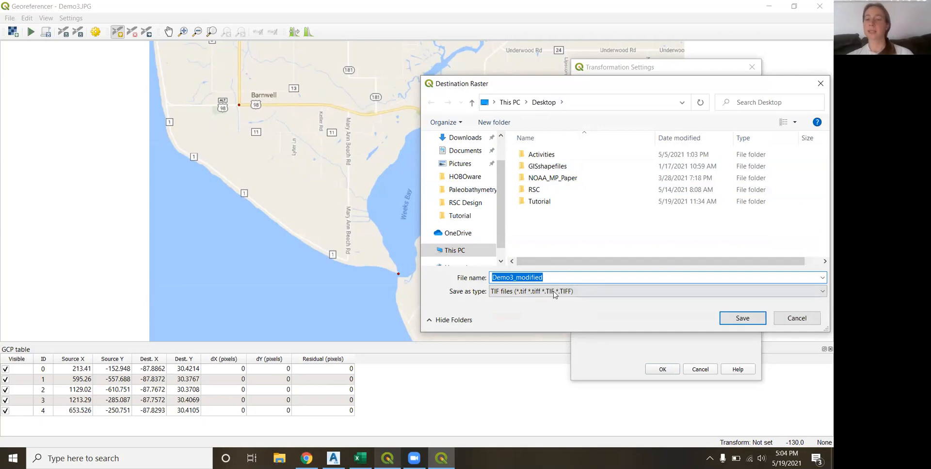
click(752, 318)
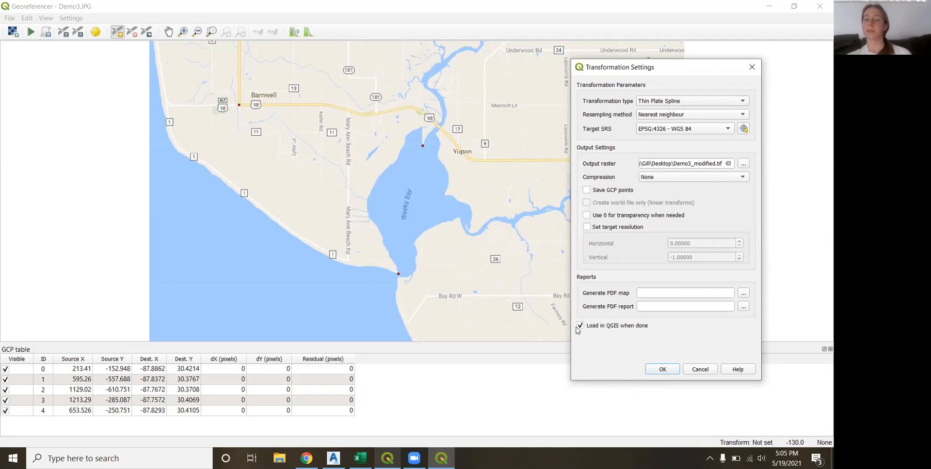
click(662, 370)
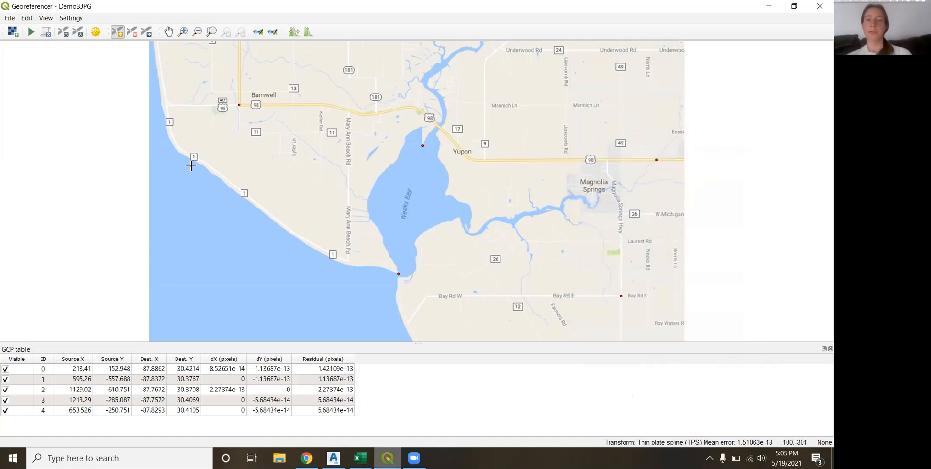
Run the georeferencing of Demo3.JPG and show the whole resulting raster over the states layer in the main map
click(31, 32)
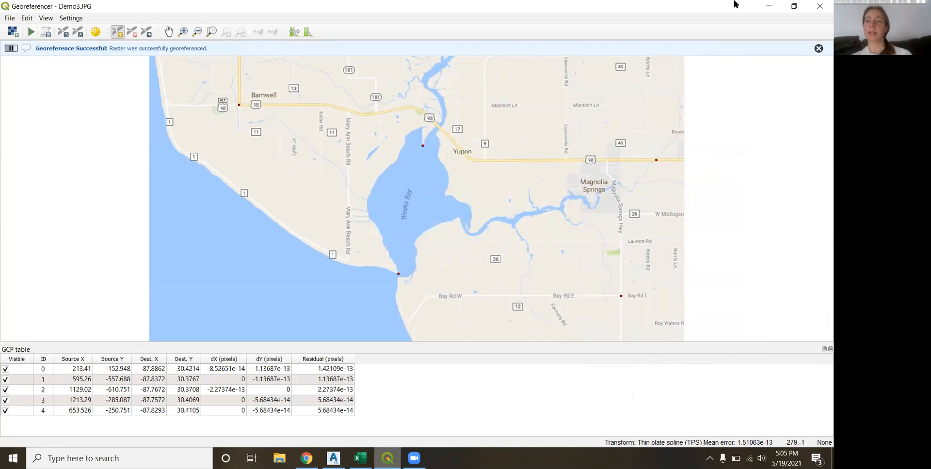
click(771, 8)
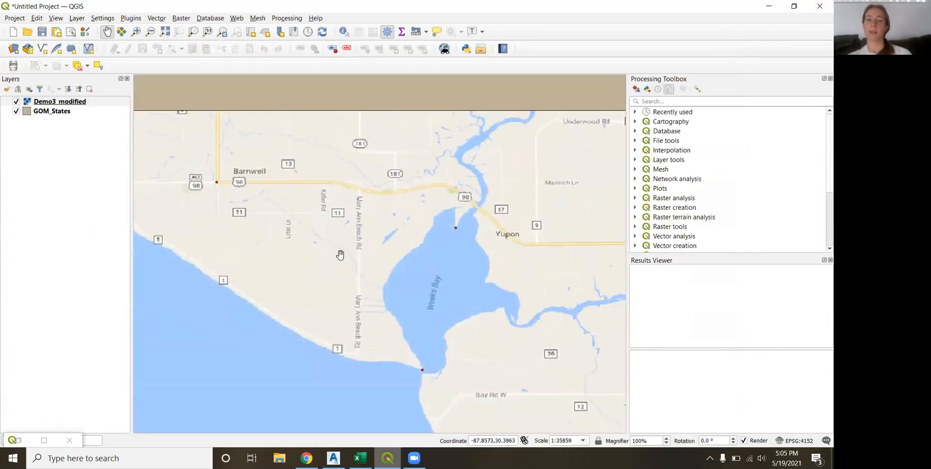
scroll(428, 171, down, 1)
scroll(428, 171, down, 5)
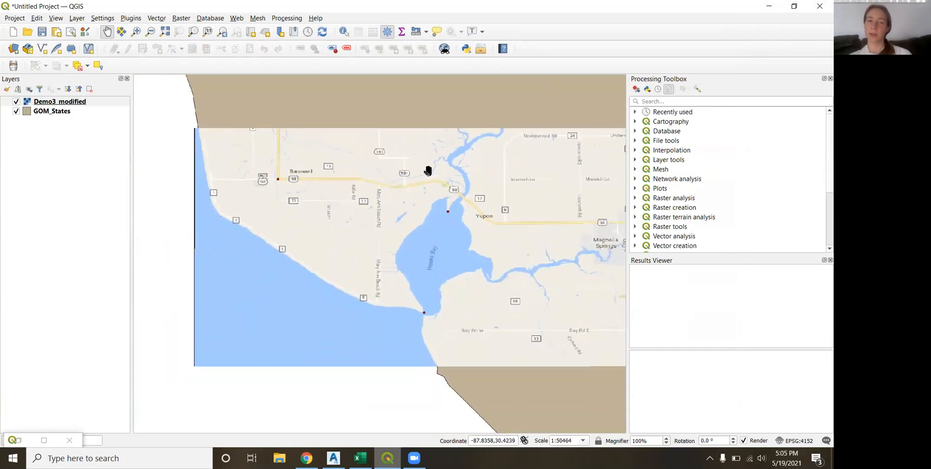
drag(513, 244, 463, 233)
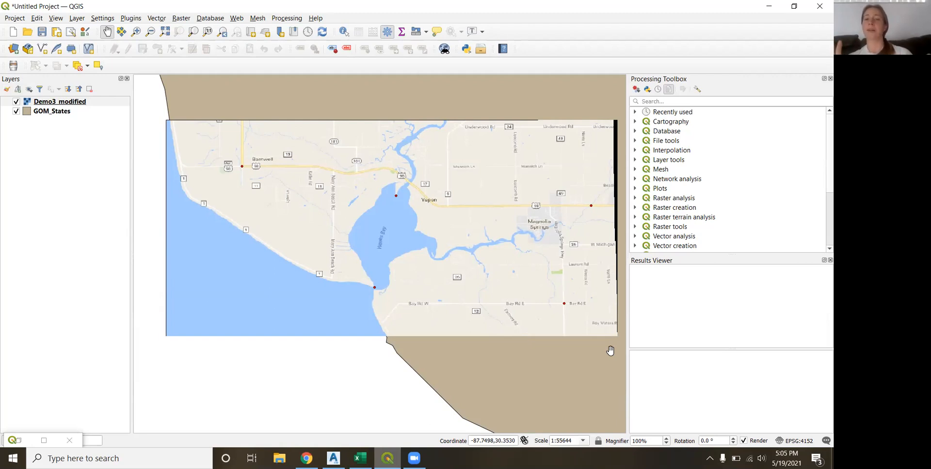
Place the GOM_States layer above Demo3_modified and set its opacity to 44.8%
click(48, 105)
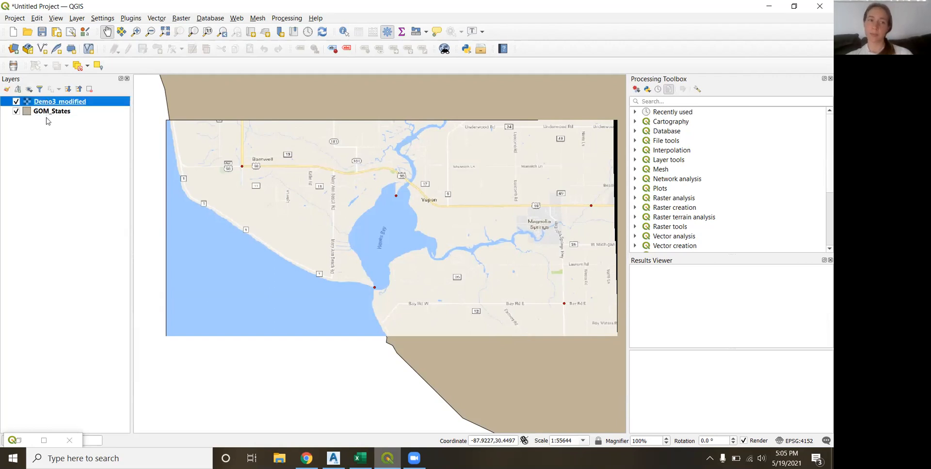
drag(48, 121, 48, 121)
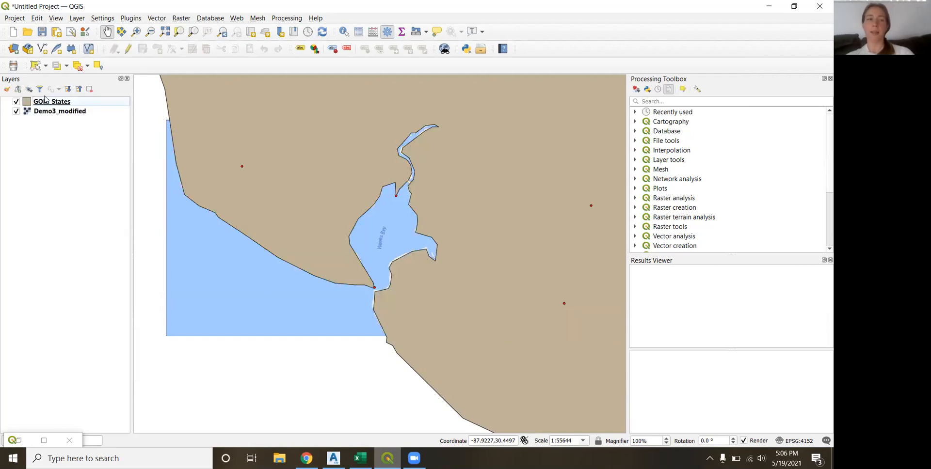
click(50, 103)
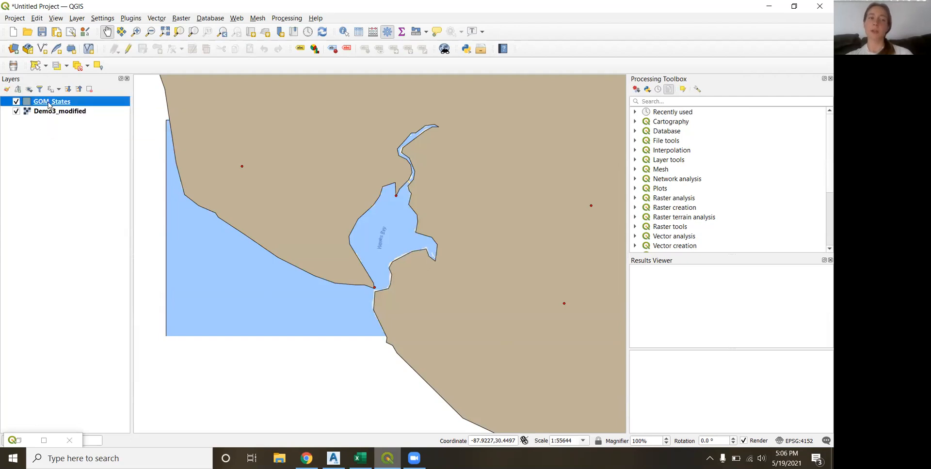
double_click(49, 101)
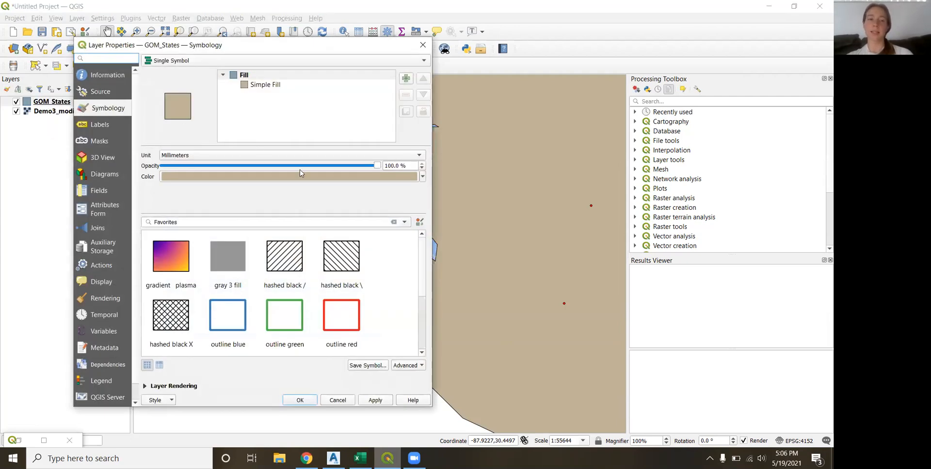
drag(377, 166, 257, 172)
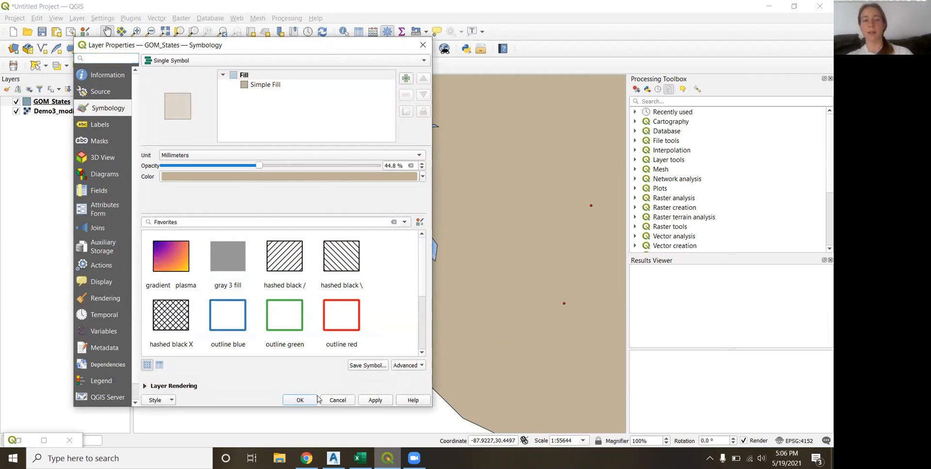
click(297, 401)
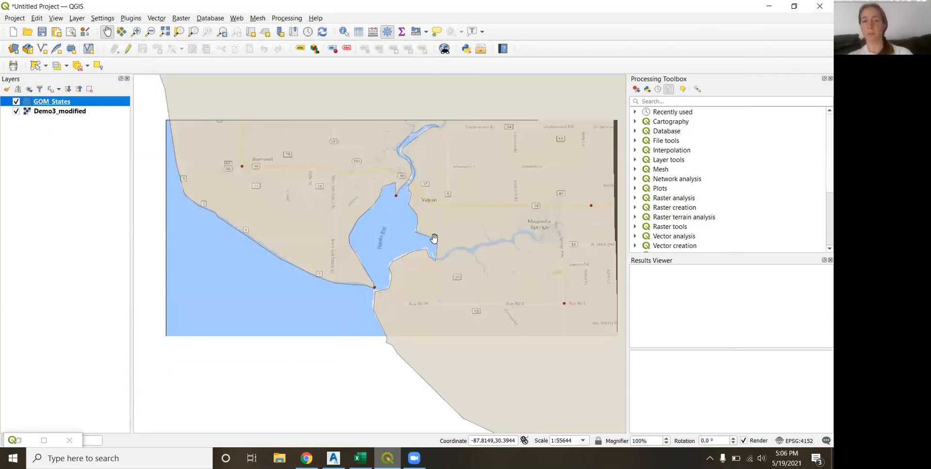
Examine how the georeferenced map lines up with the GOM_States shoreline around Weeks Bay and the river
scroll(433, 237, up, 2)
scroll(434, 238, up, 1)
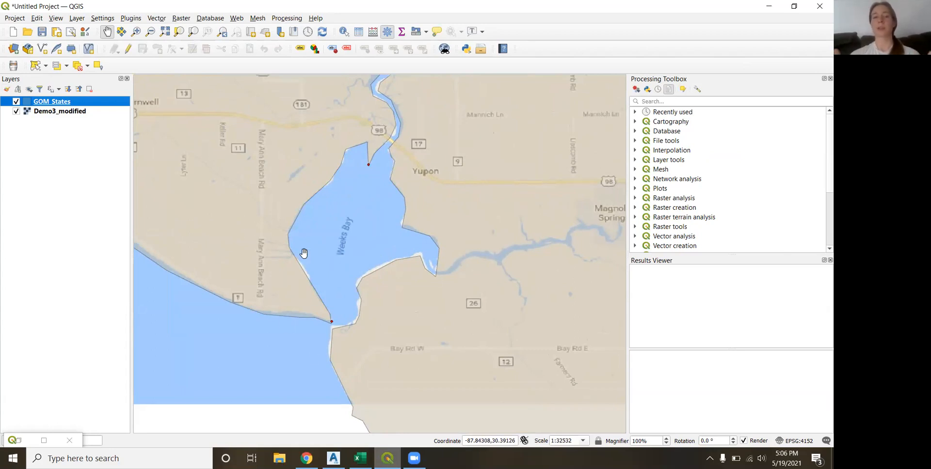
scroll(367, 235, down, 1)
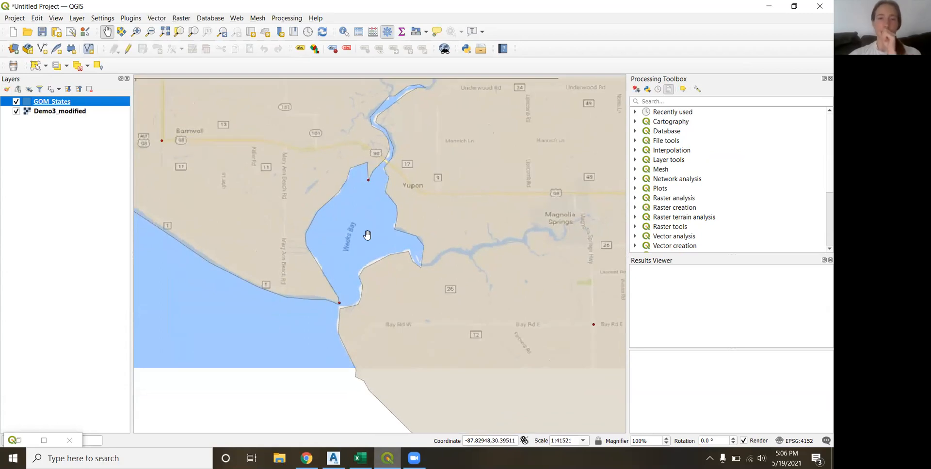
scroll(367, 235, down, 1)
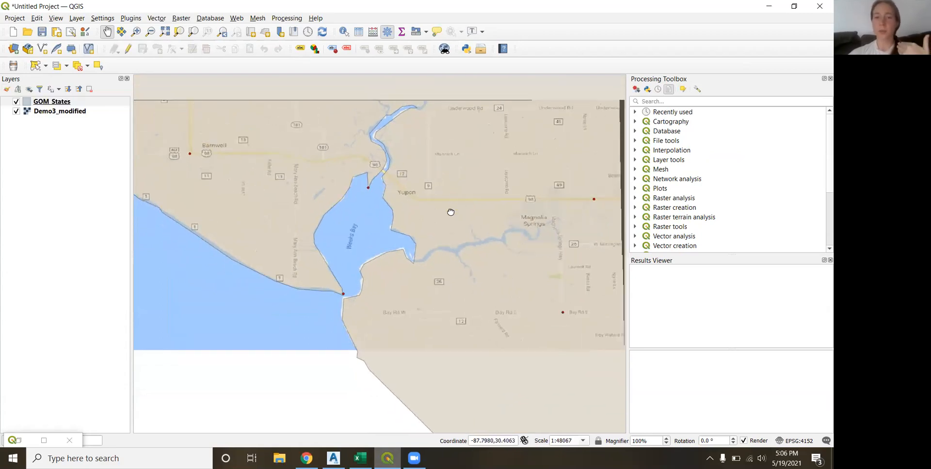
drag(450, 213, 399, 246)
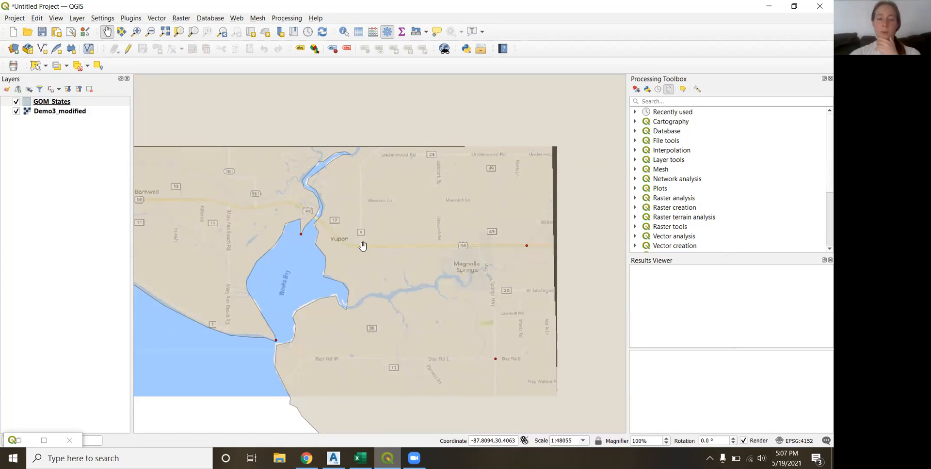
drag(324, 301, 382, 304)
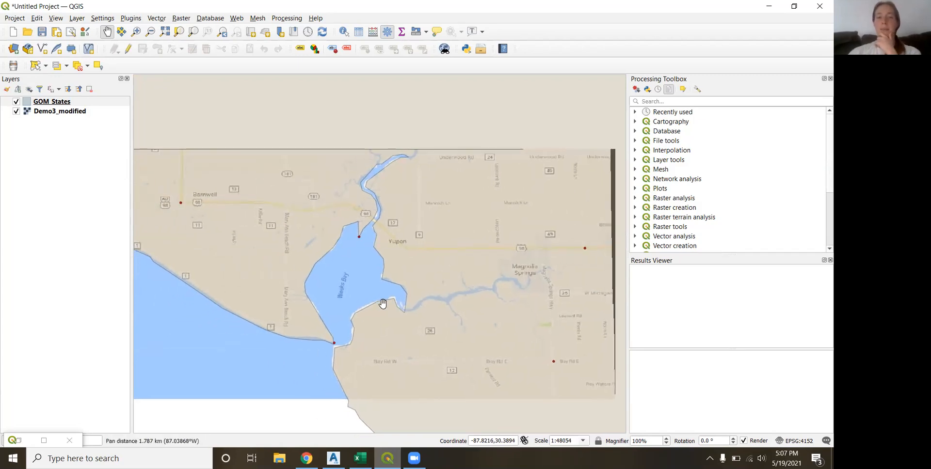
drag(368, 337, 378, 305)
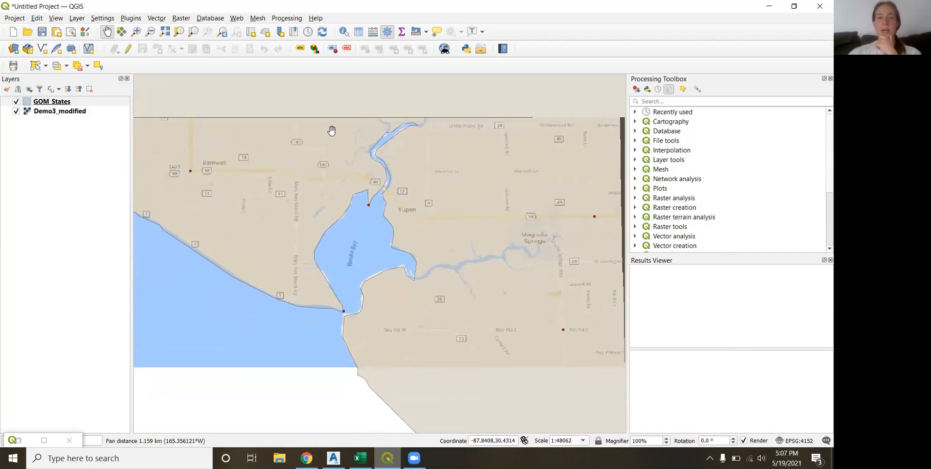
click(159, 19)
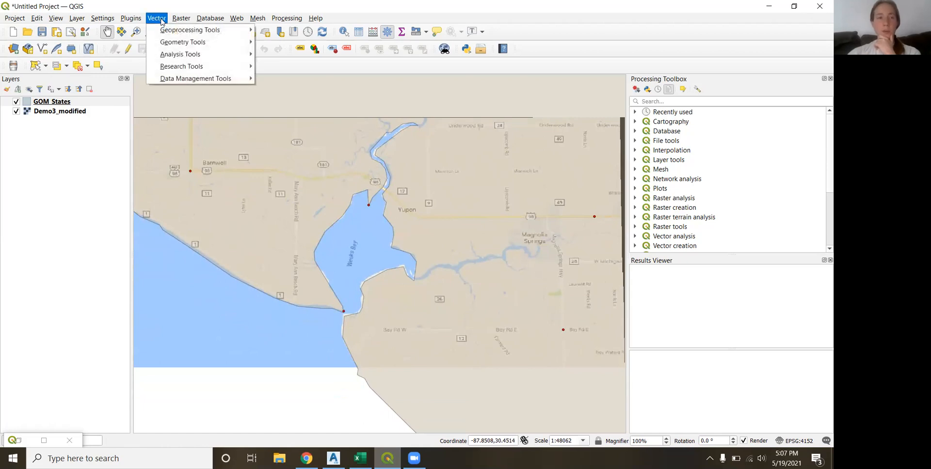
mouse_move(175, 32)
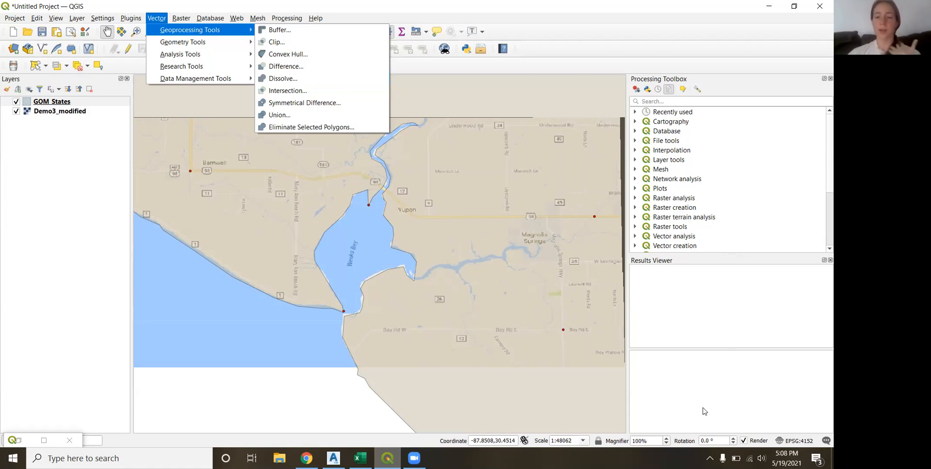
click(703, 411)
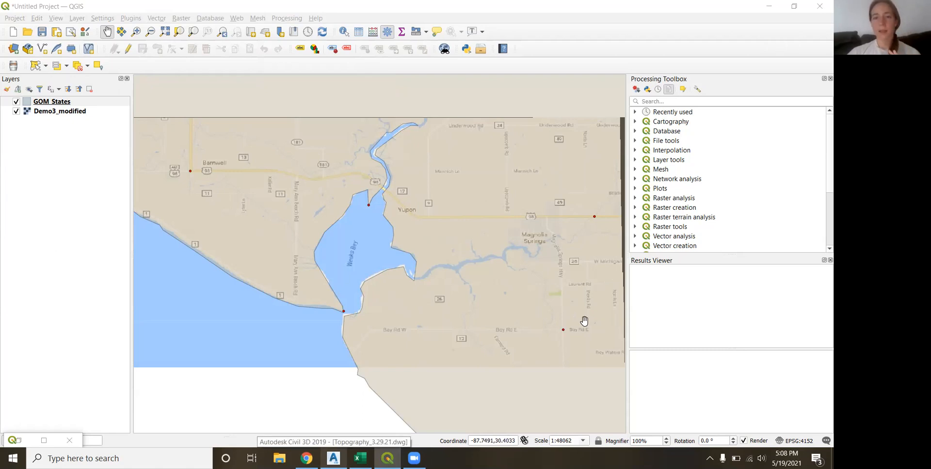
Search the Processing Toolbox for "selection" tools
click(686, 100)
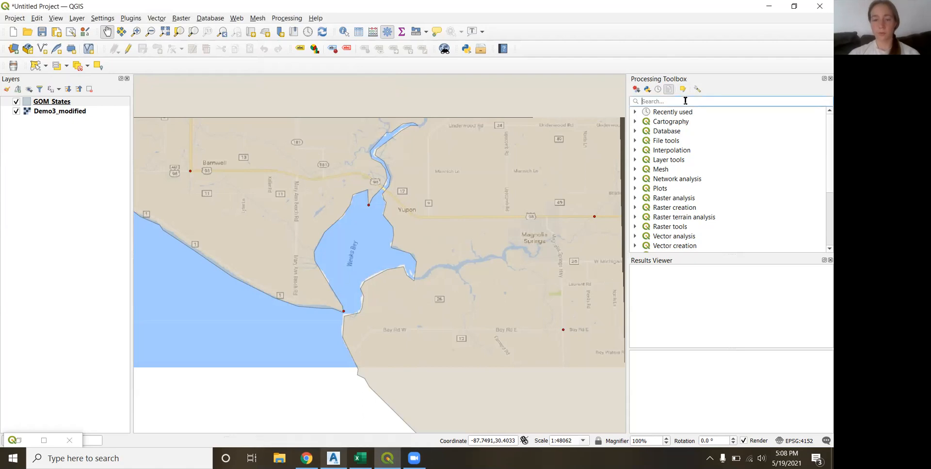
text(slec)
key(BackSpace)
key(BackSpace)
key(BackSpace)
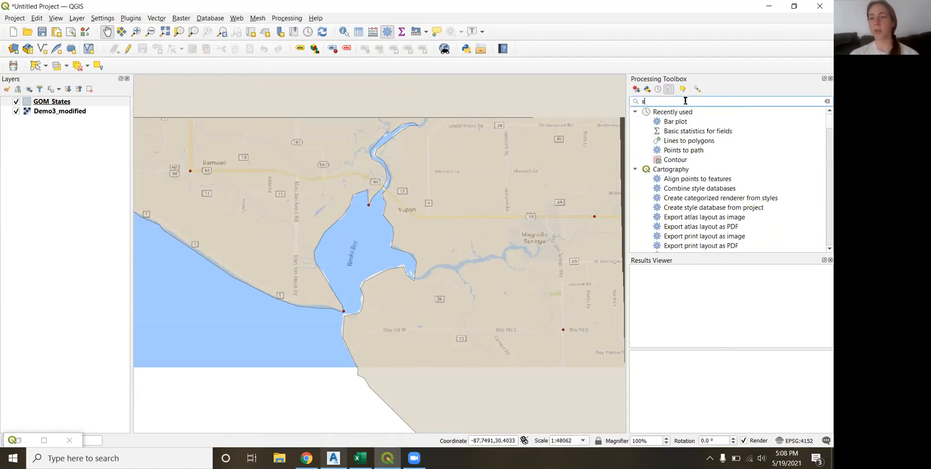
text(election)
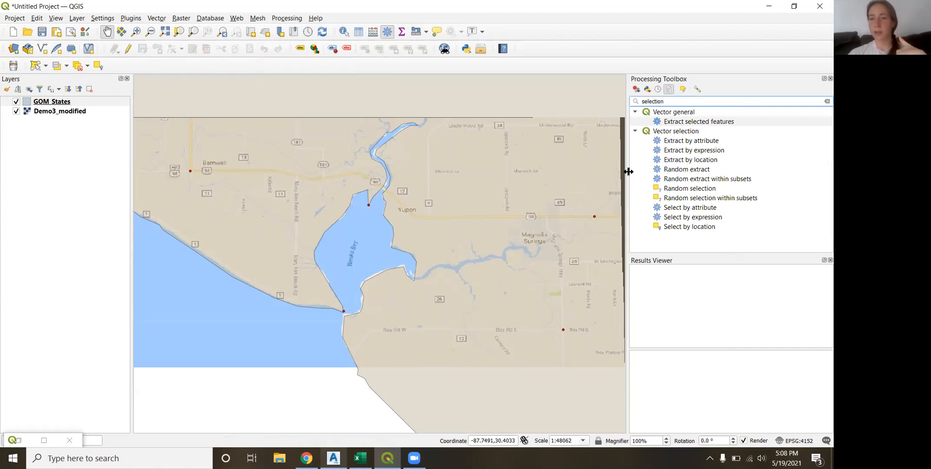
Switch to the QGIS_Workshop_2021 slides in Chrome and show slide 55 on Select By Location
click(306, 459)
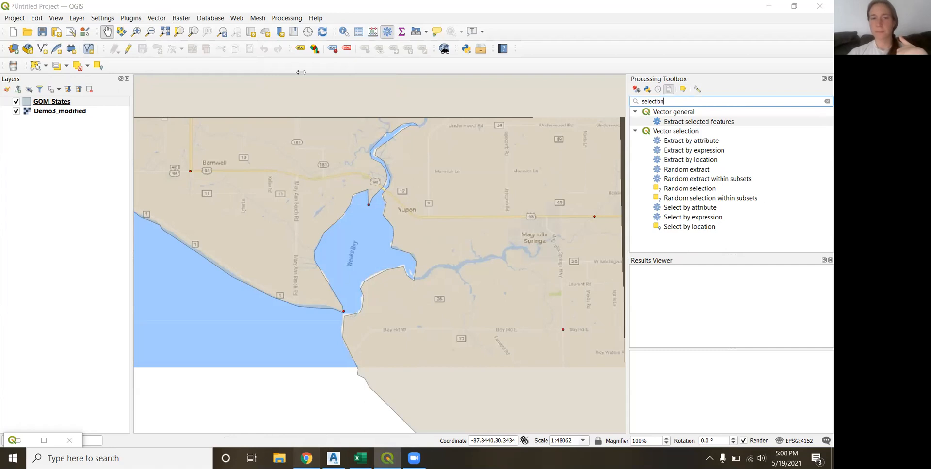
scroll(47, 209, up, 5)
scroll(47, 209, up, 3)
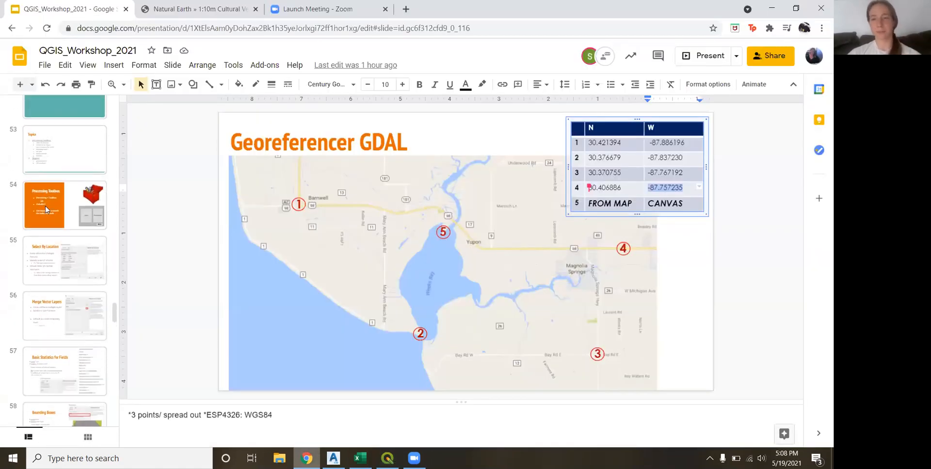
scroll(47, 210, up, 5)
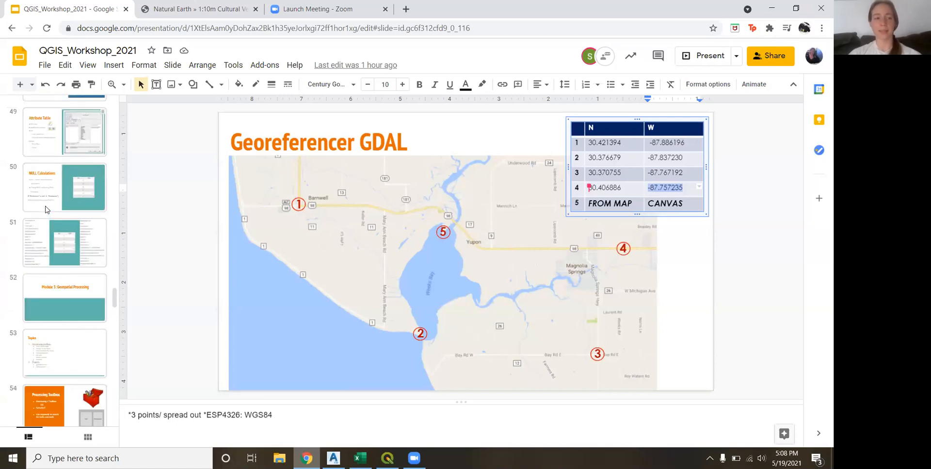
scroll(47, 209, down, 5)
click(48, 285)
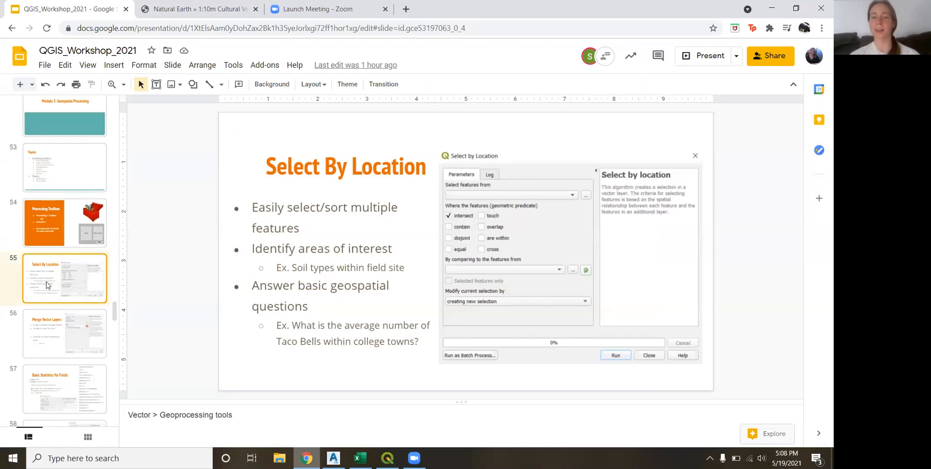
Switch back to QGIS, find the Select by location tool in the Processing Toolbox and open its dialog
click(387, 458)
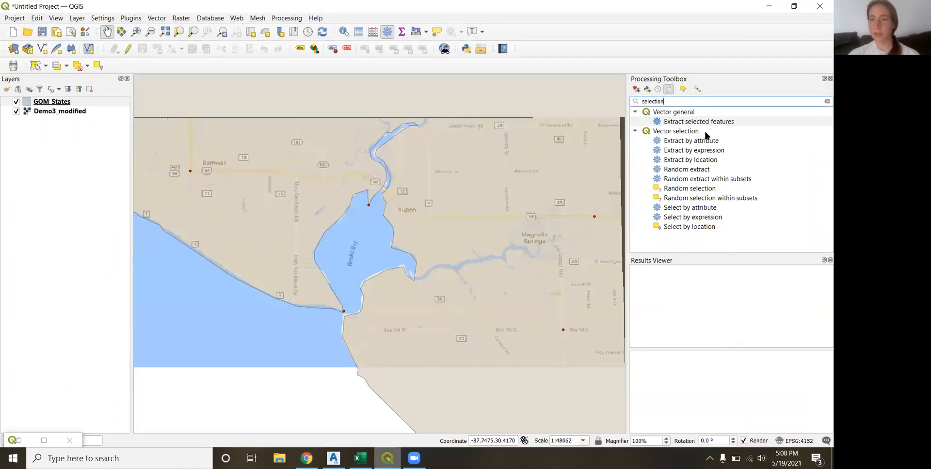
key(BackSpace)
key(BackSpace)
key(BackSpace)
text(b)
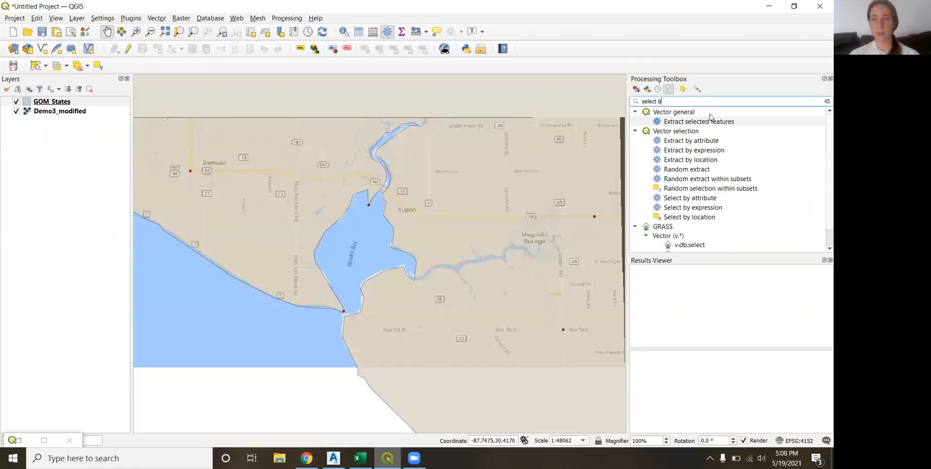
text(y loca)
click(697, 132)
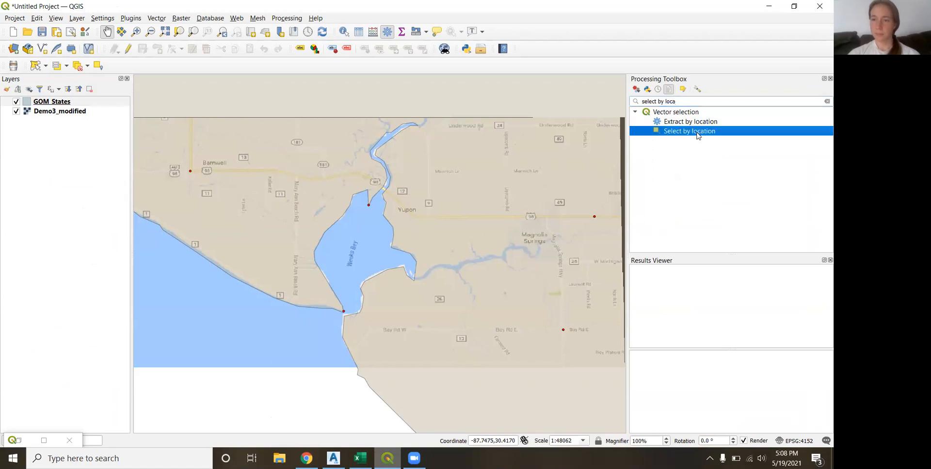
double_click(697, 133)
drag(307, 161, 282, 99)
click(205, 182)
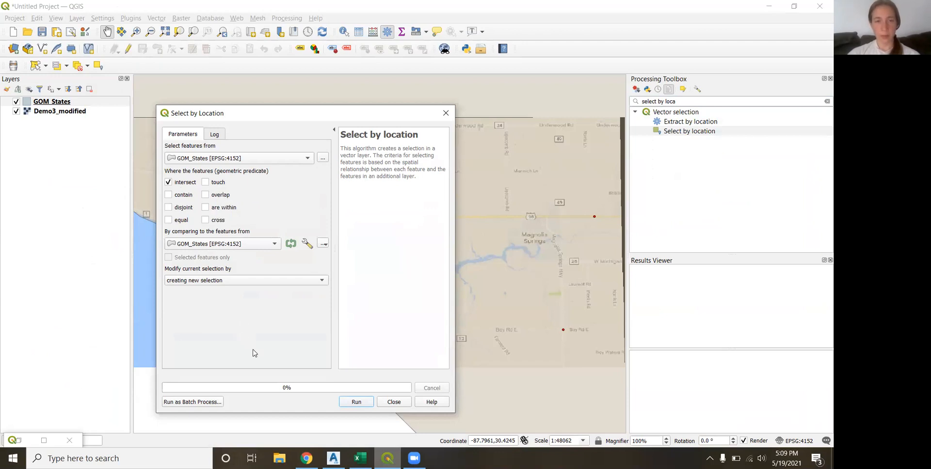
drag(261, 114, 482, 71)
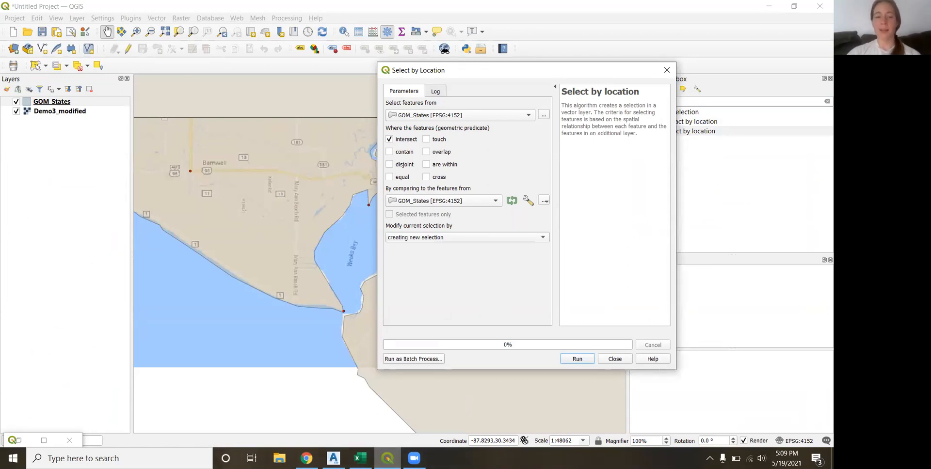
Switch to Chrome and search Google for "select by location qgis" in a new tab
click(306, 459)
click(403, 9)
text(select )
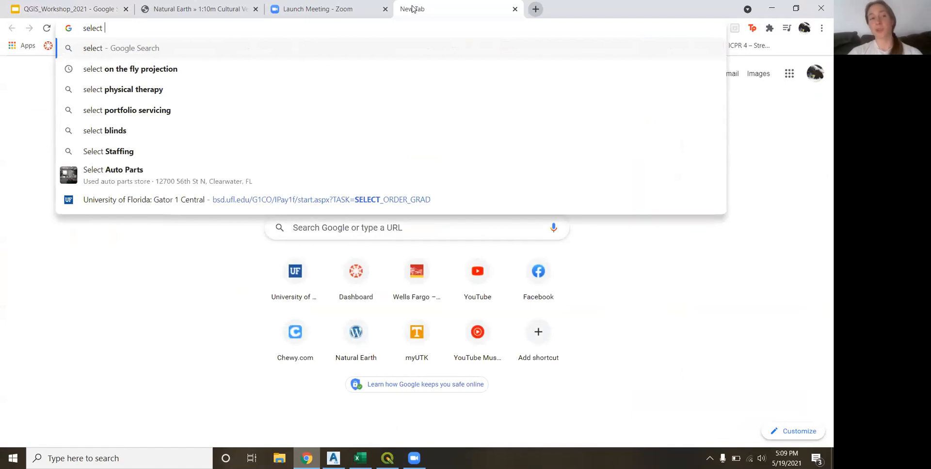
text(by location qgis)
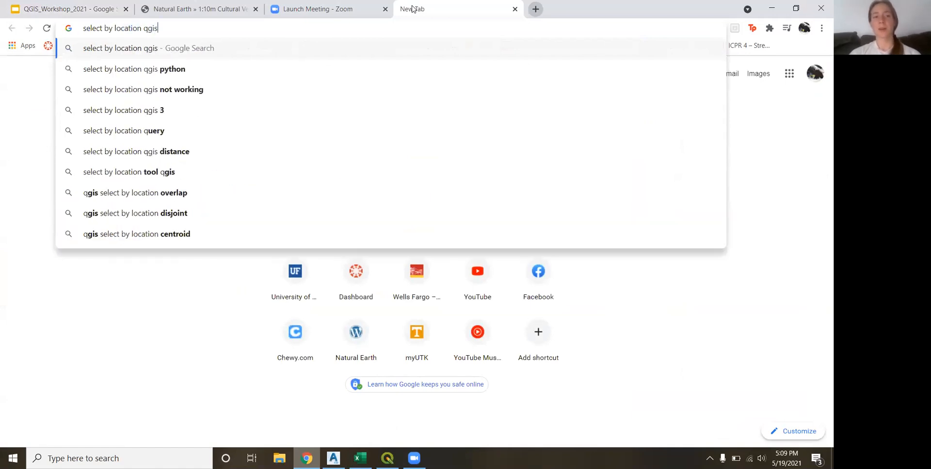
key(Return)
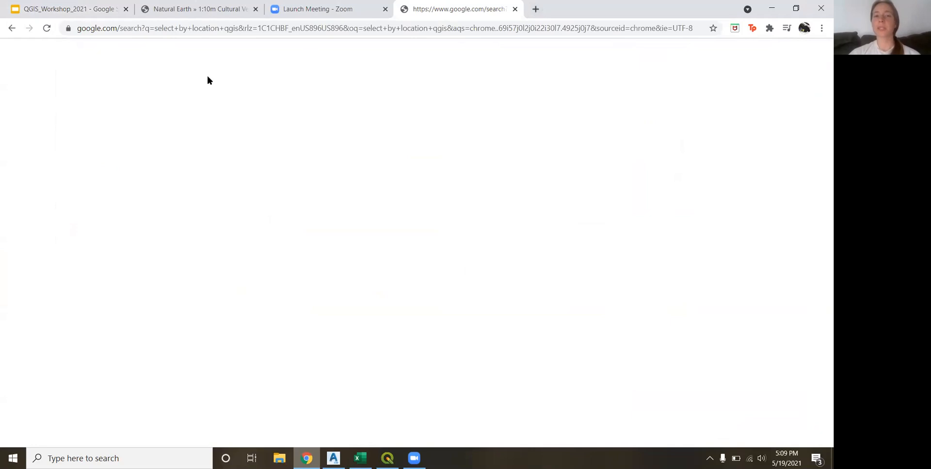
Open the QGIS Documentation result for Select by location and examine its description, parameters and outputs
scroll(73, 267, down, 6)
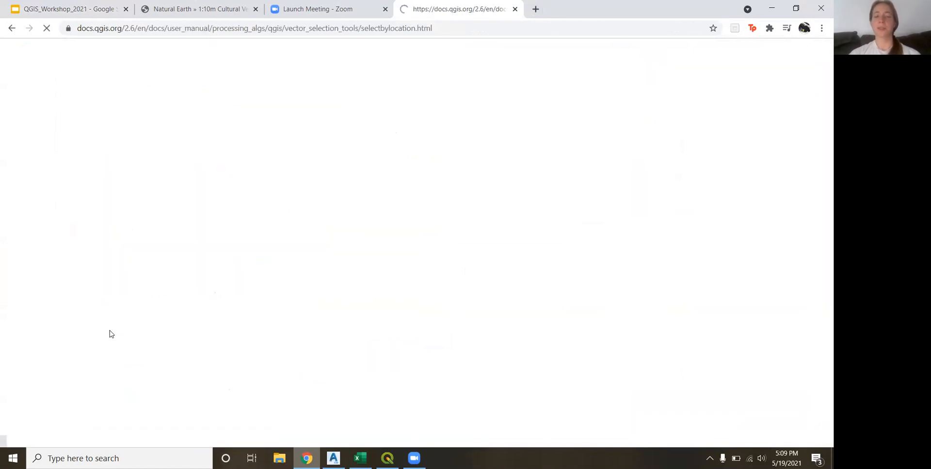
scroll(283, 293, down, 6)
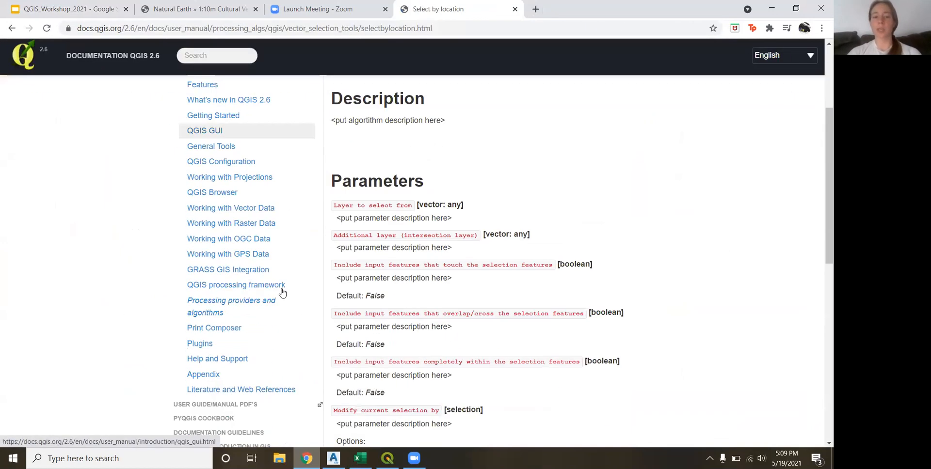
scroll(514, 273, down, 5)
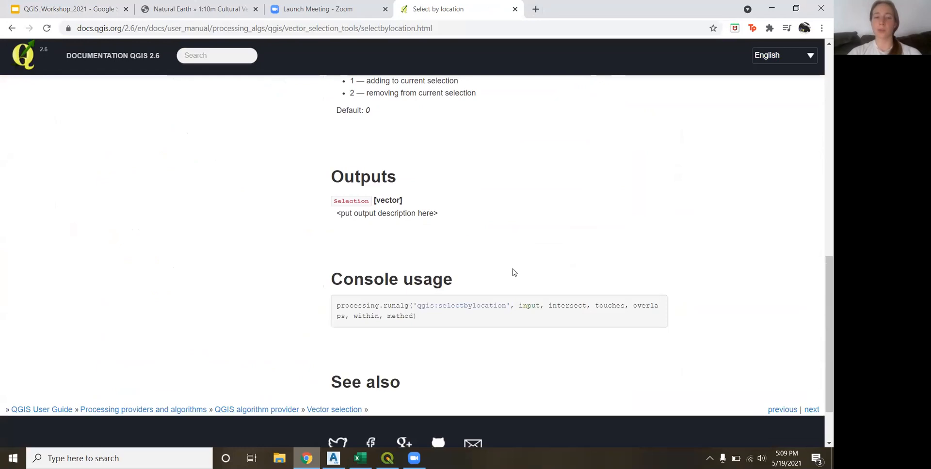
scroll(514, 273, up, 7)
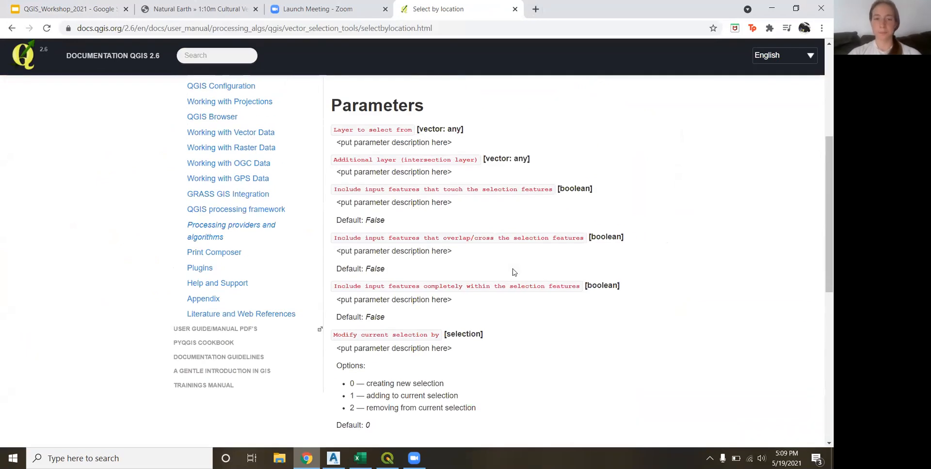
scroll(514, 272, up, 3)
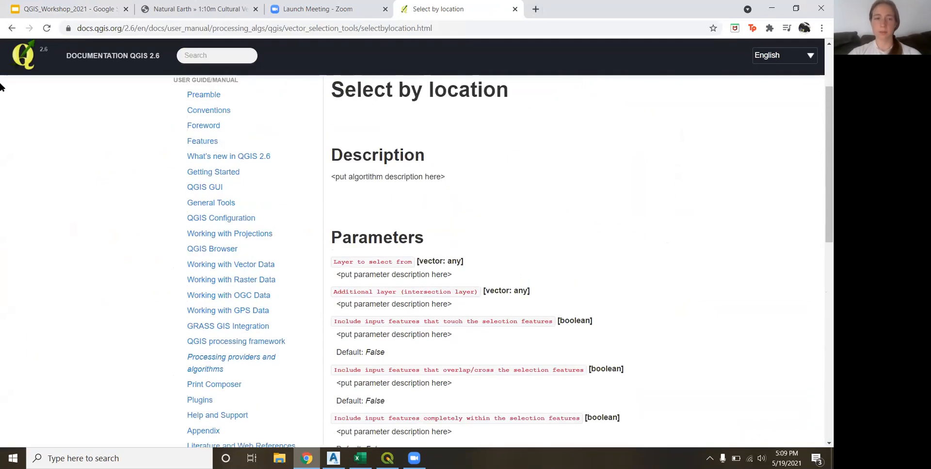
Return to the search results and read the Stack Exchange answers on selecting features within a polygon from another layer
click(13, 29)
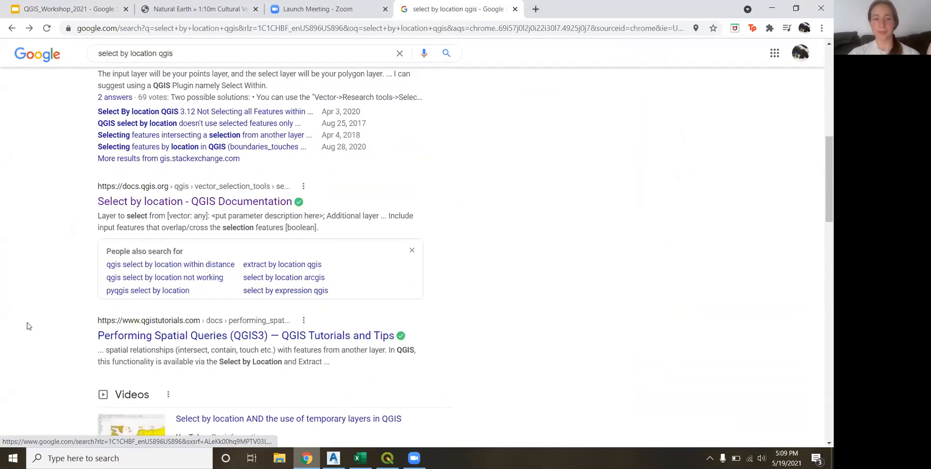
scroll(54, 315, up, 1)
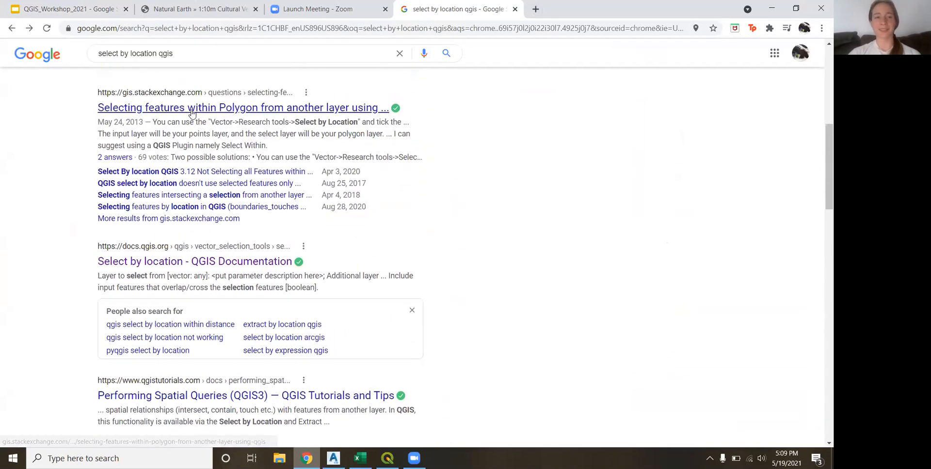
click(191, 112)
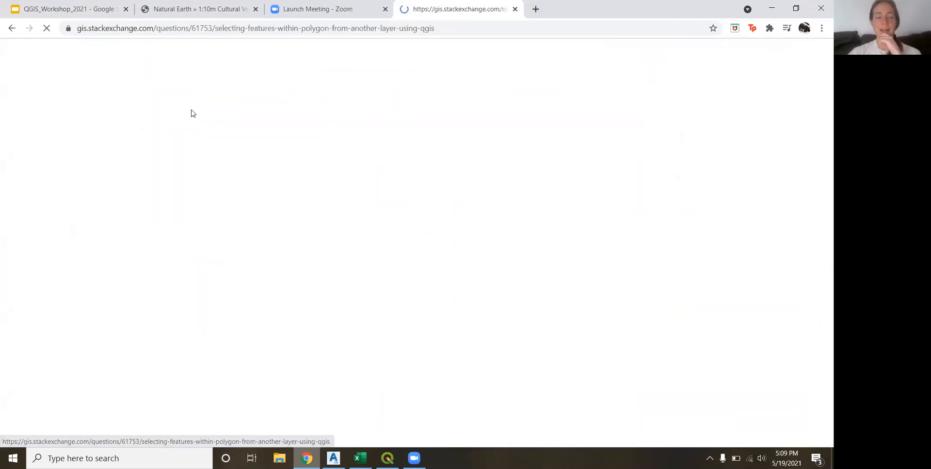
scroll(409, 227, down, 10)
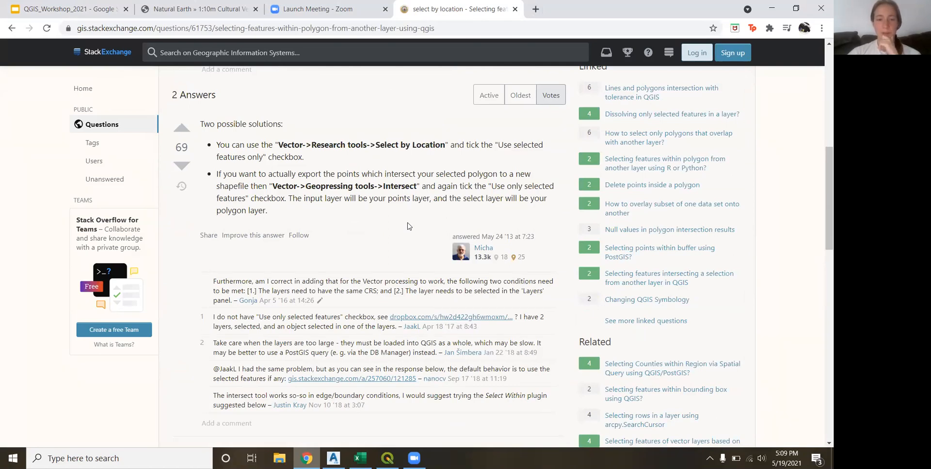
Close the Stack Exchange page, switch back to QGIS and dismiss the Select by Location dialog without running it
click(515, 9)
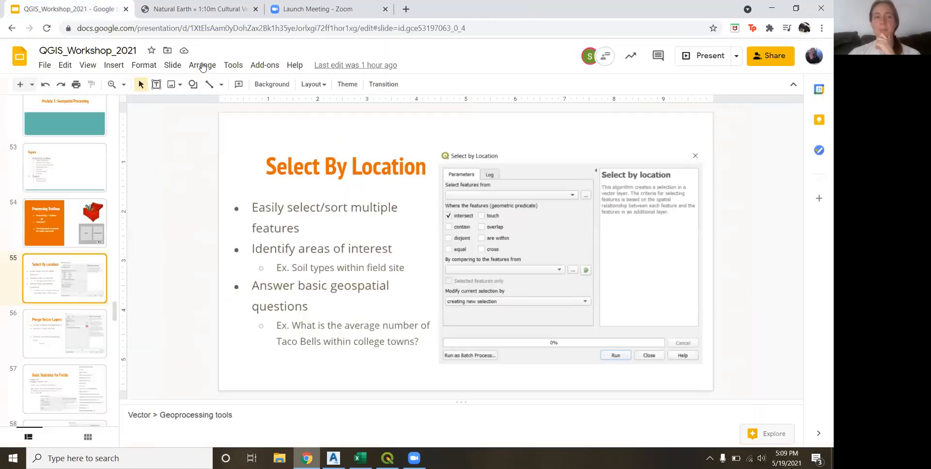
click(387, 458)
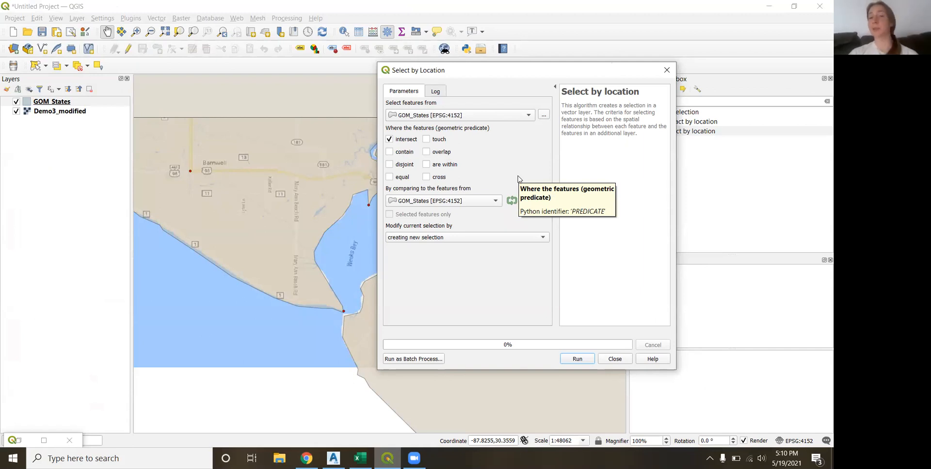
click(668, 72)
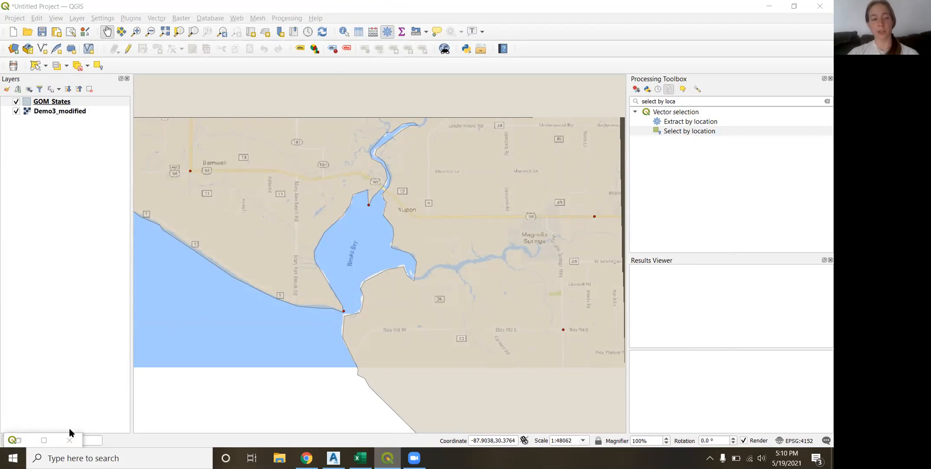
Bring up the Georeferencer for Demo3.JPG with the Move GCP Point tool and open point 0's Dest. X value for editing
click(46, 440)
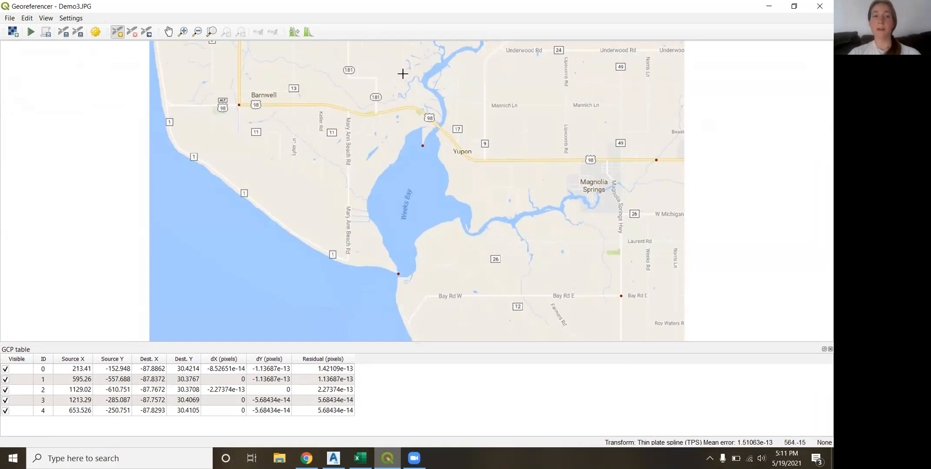
click(151, 32)
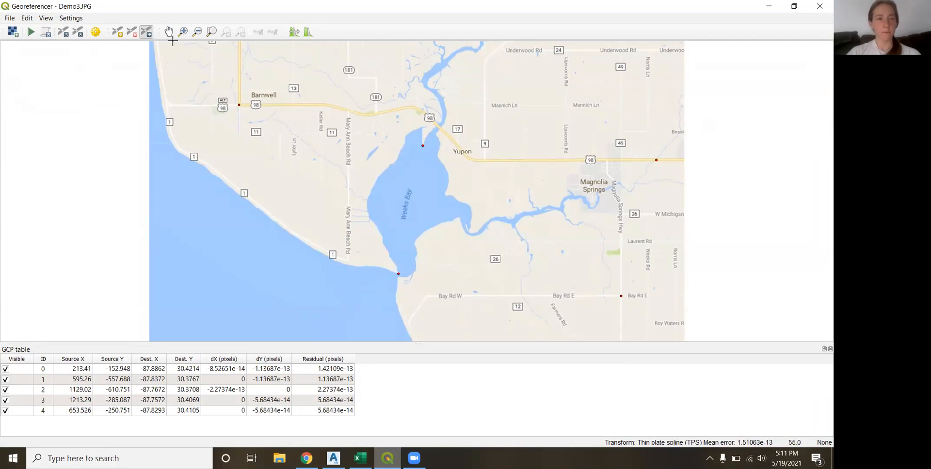
double_click(147, 370)
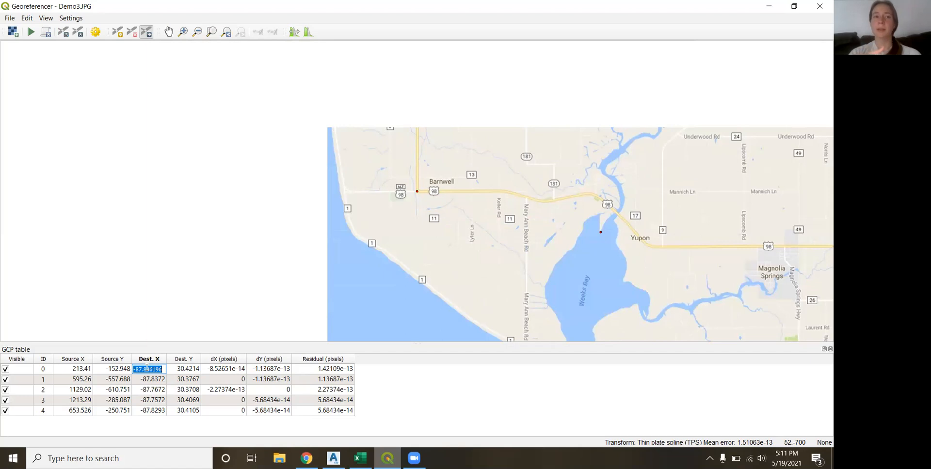
click(147, 37)
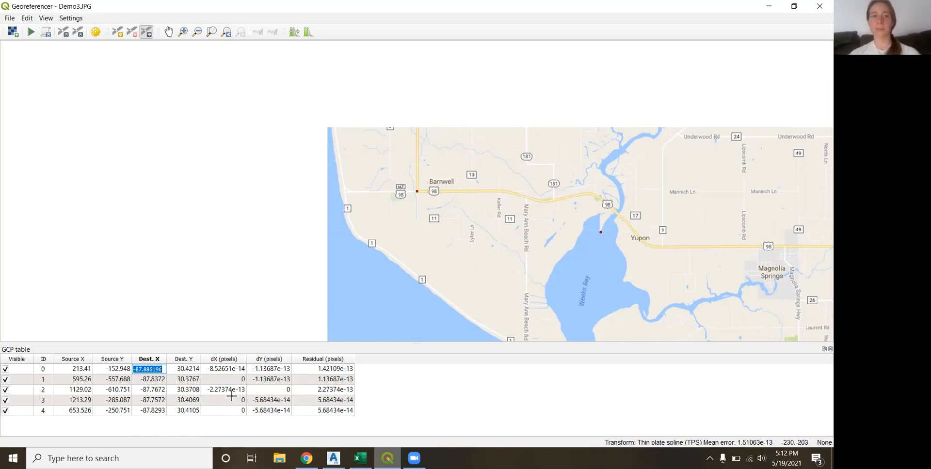
click(169, 34)
drag(628, 316, 478, 251)
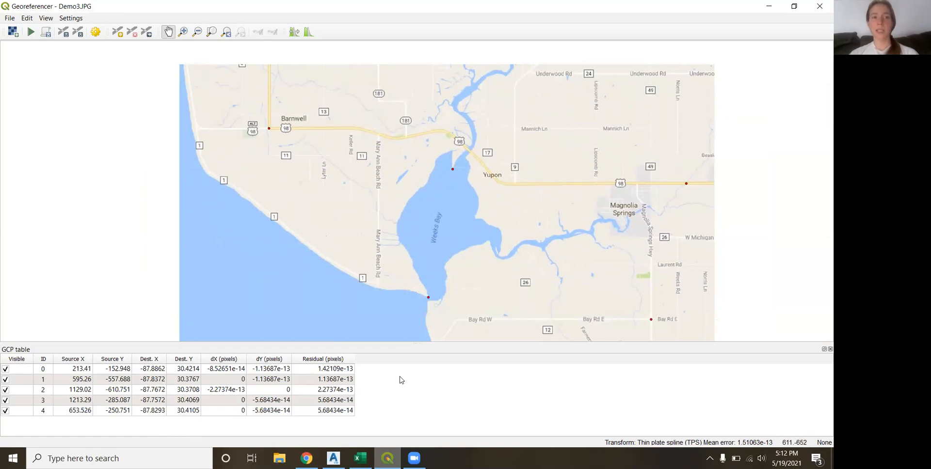
click(10, 19)
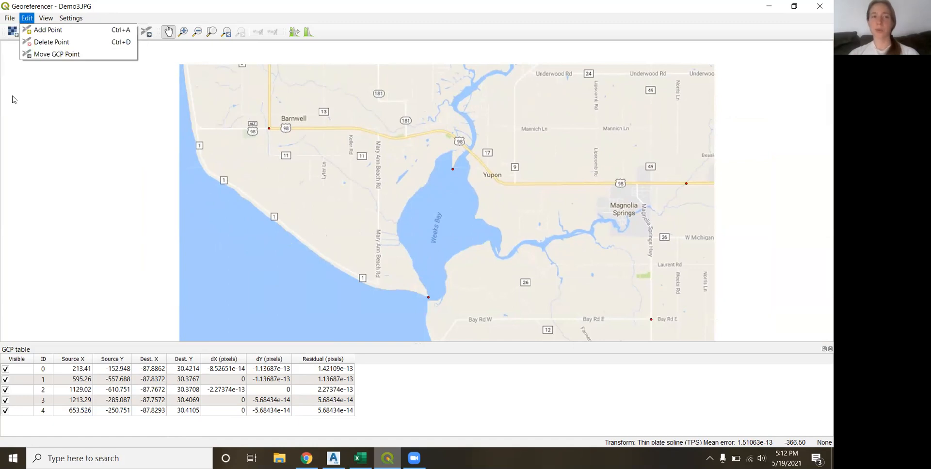
Close the Georeferencer for Demo3.JPG and save its GCP points
click(86, 203)
click(85, 204)
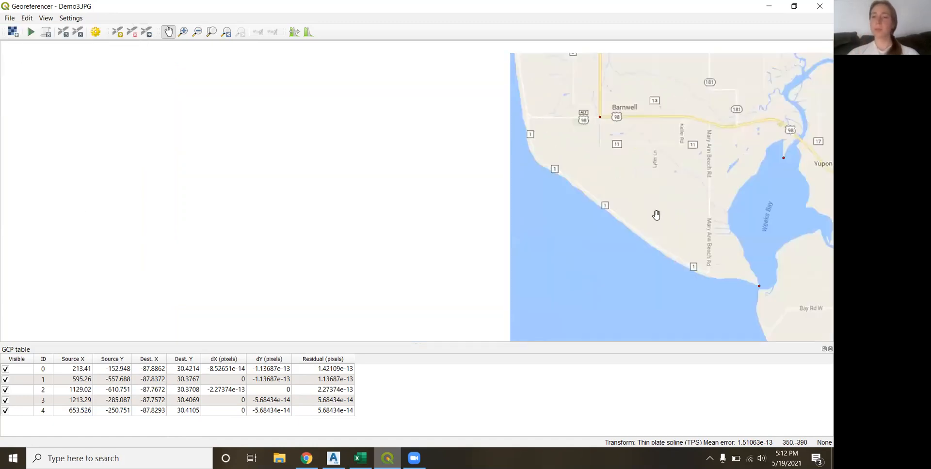
drag(655, 214, 310, 204)
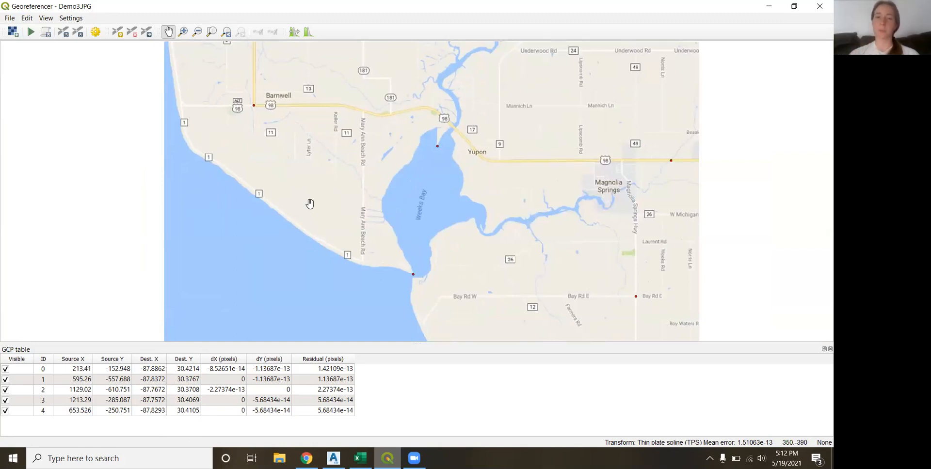
click(820, 5)
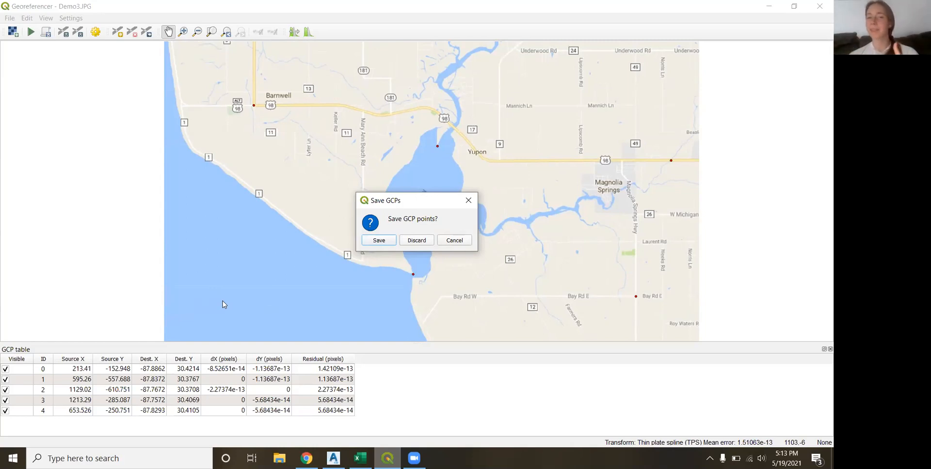
click(381, 241)
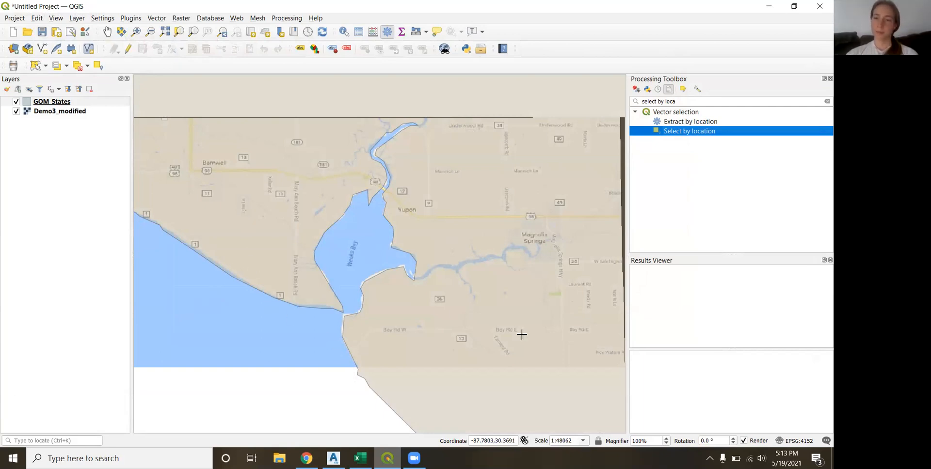
Close the Processing Toolbox, restore it and clear its search filter
click(830, 78)
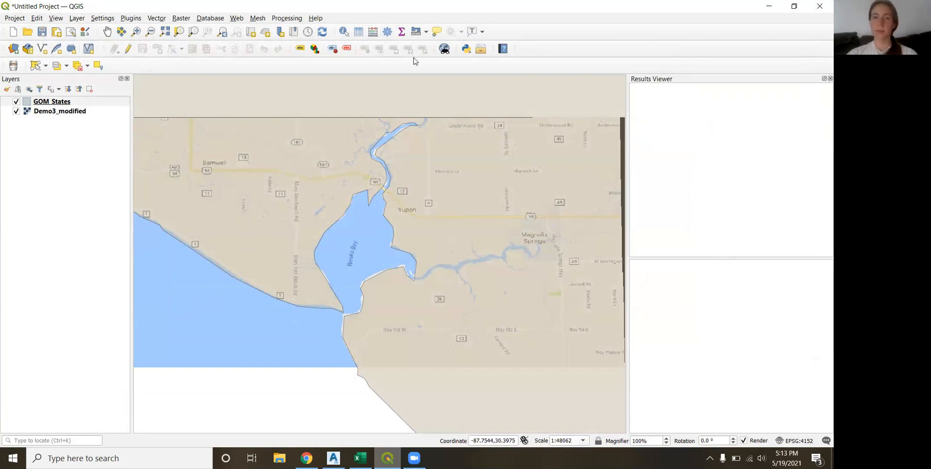
click(77, 19)
mouse_move(58, 18)
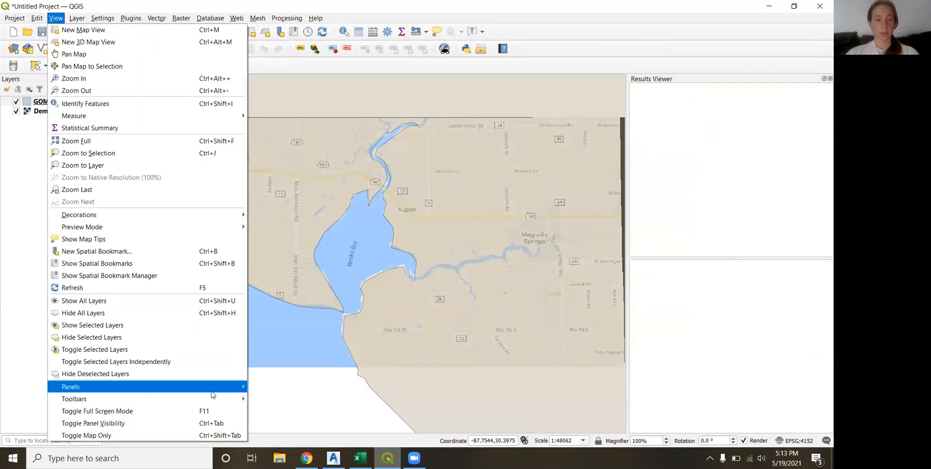
mouse_move(212, 388)
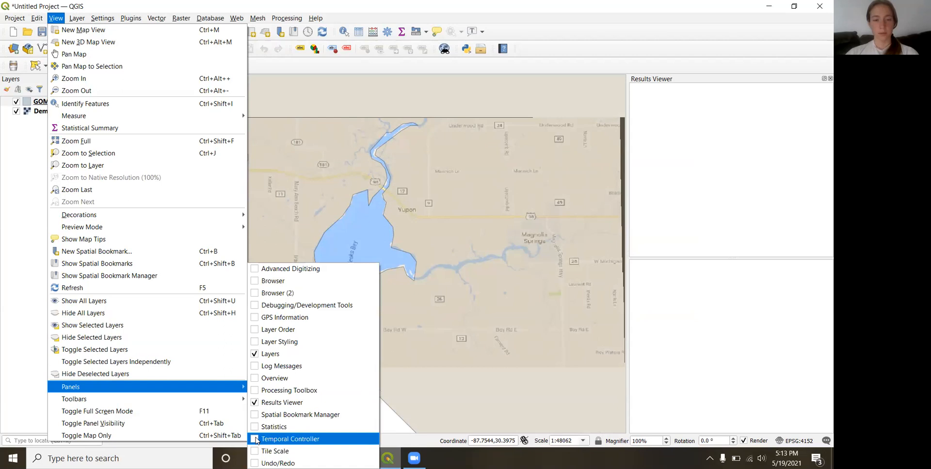
click(258, 390)
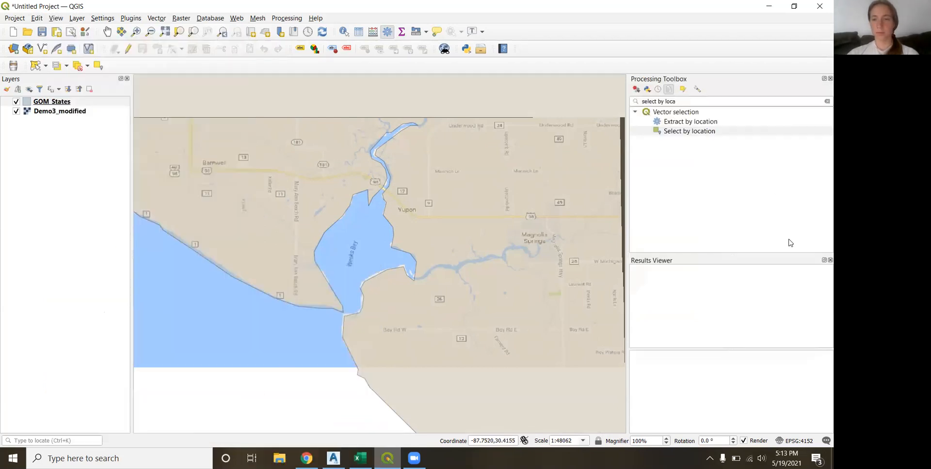
click(827, 101)
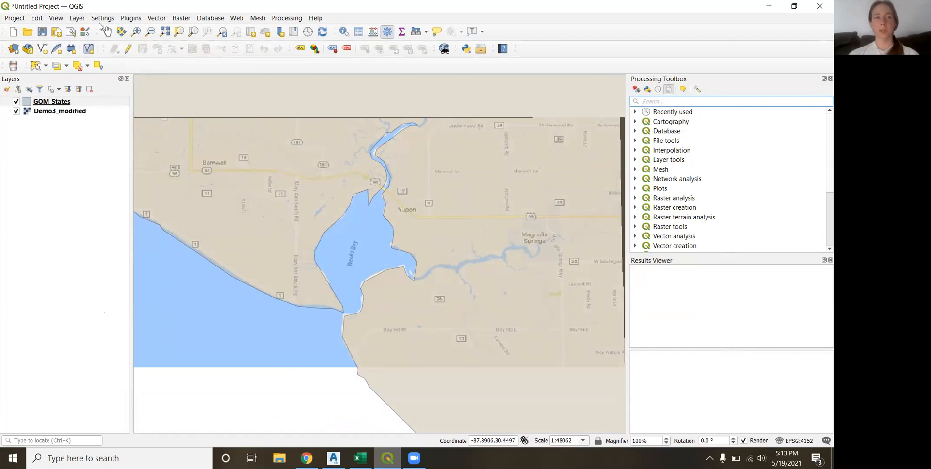
Set up a new shapefile layer saved as Demo3 in the Tutorial folder, with Point geometry
click(78, 19)
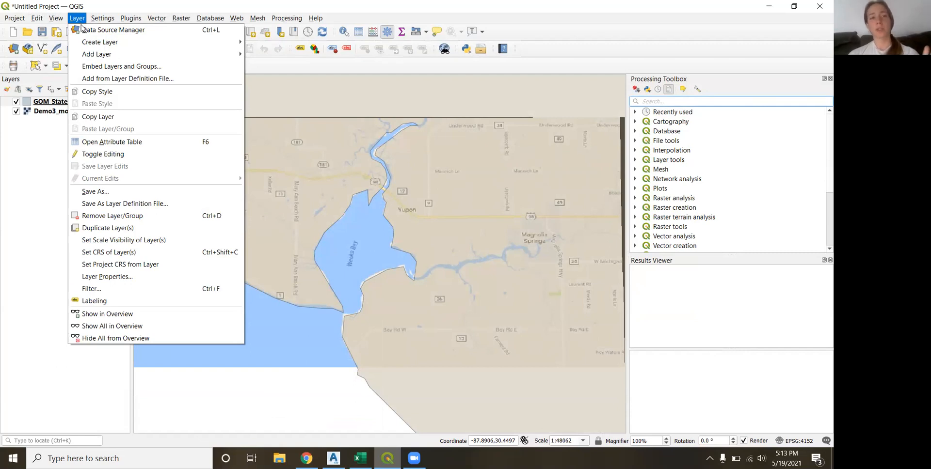
mouse_move(207, 42)
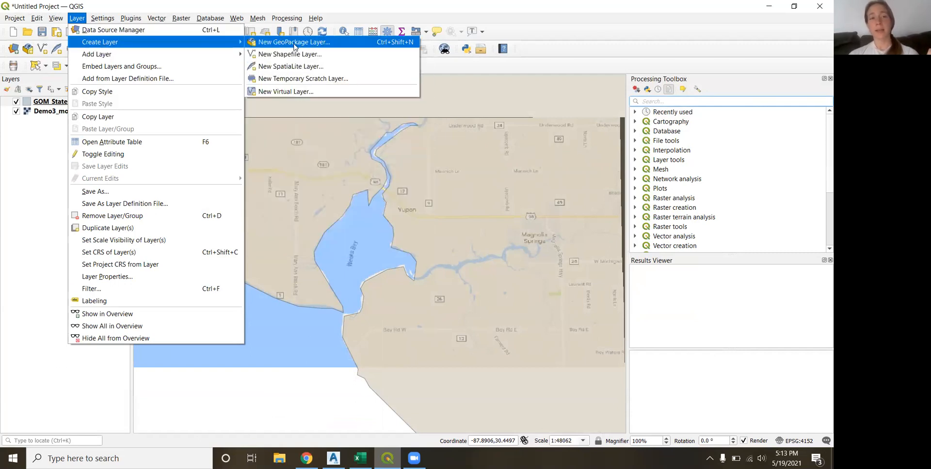
click(316, 57)
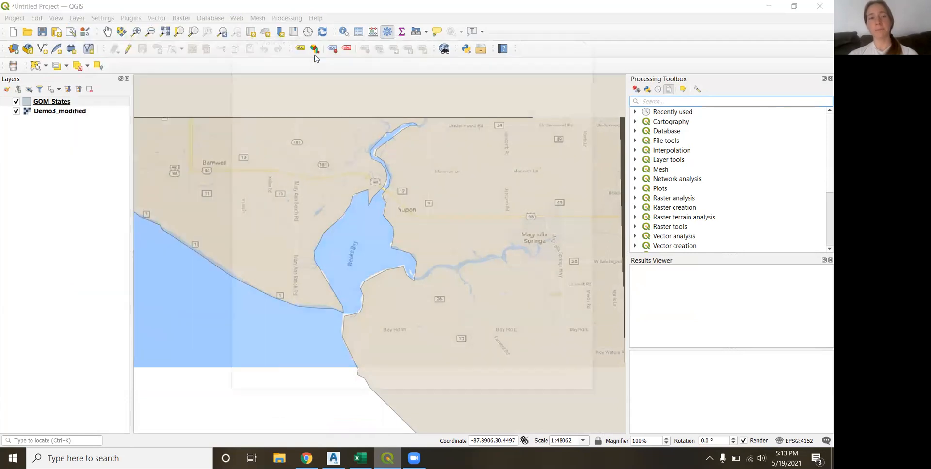
click(590, 54)
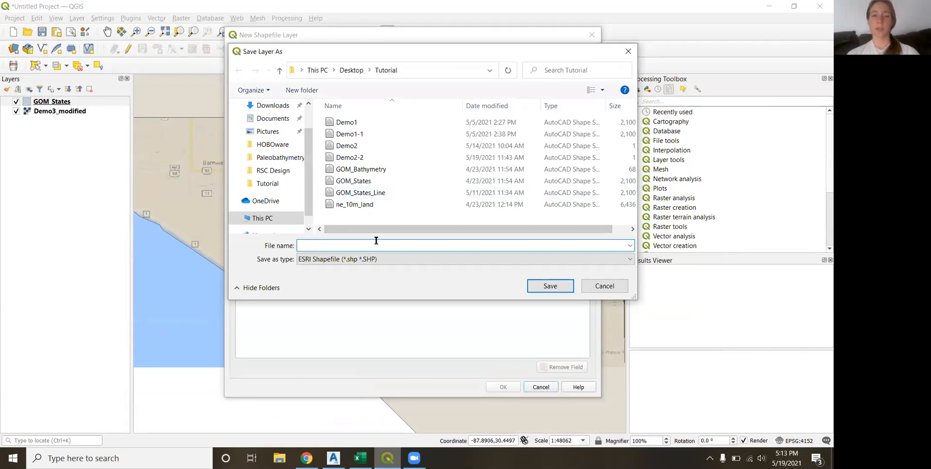
text(Demo3)
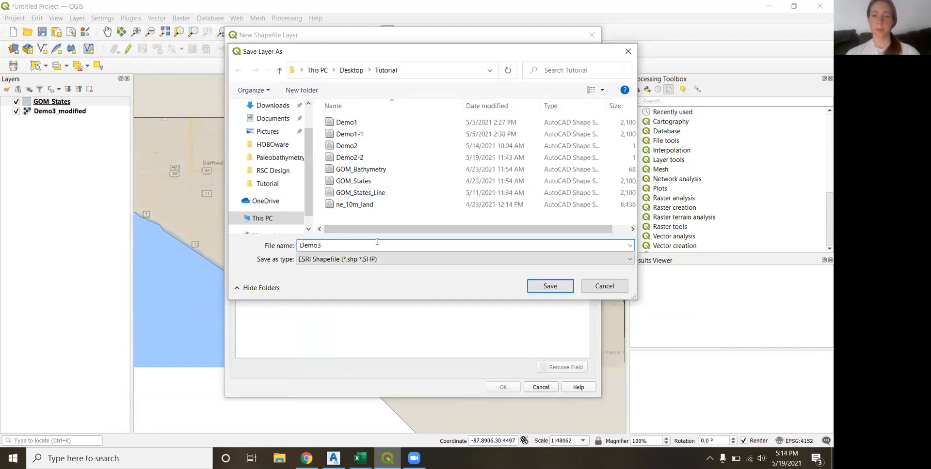
key(Return)
click(368, 81)
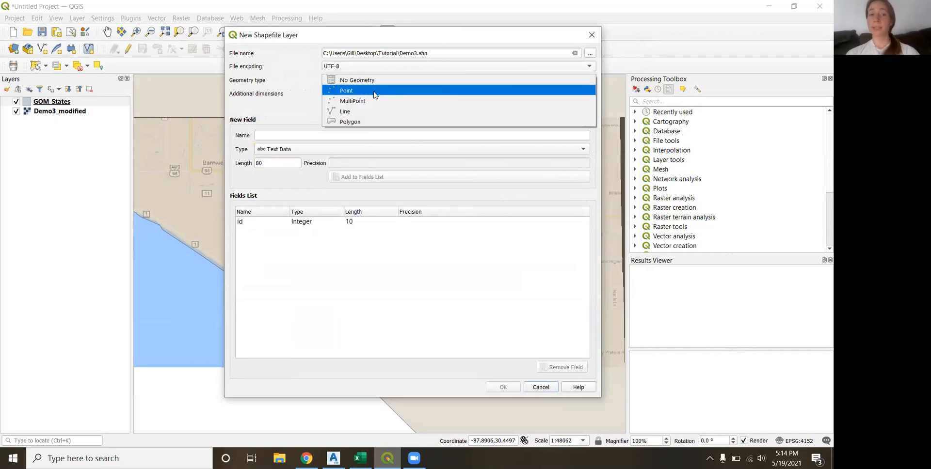
click(374, 94)
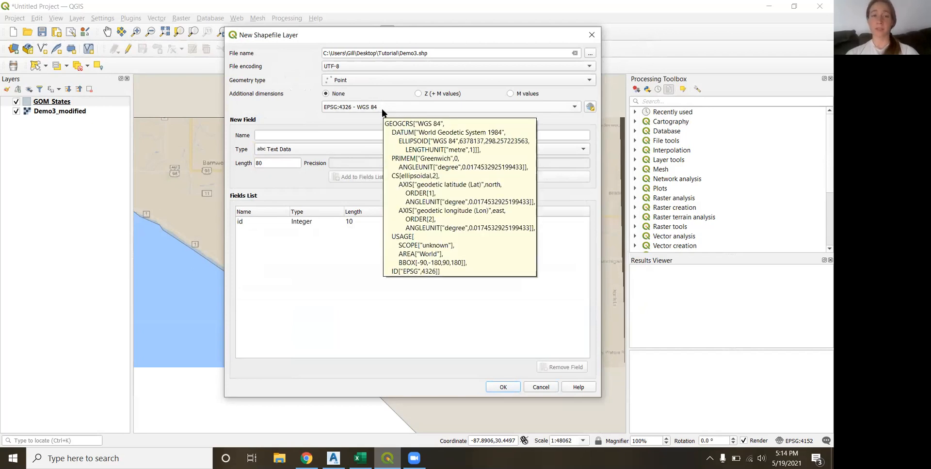
Add a Whole Number field named group to the new shapefile's fields list and create the layer
click(363, 136)
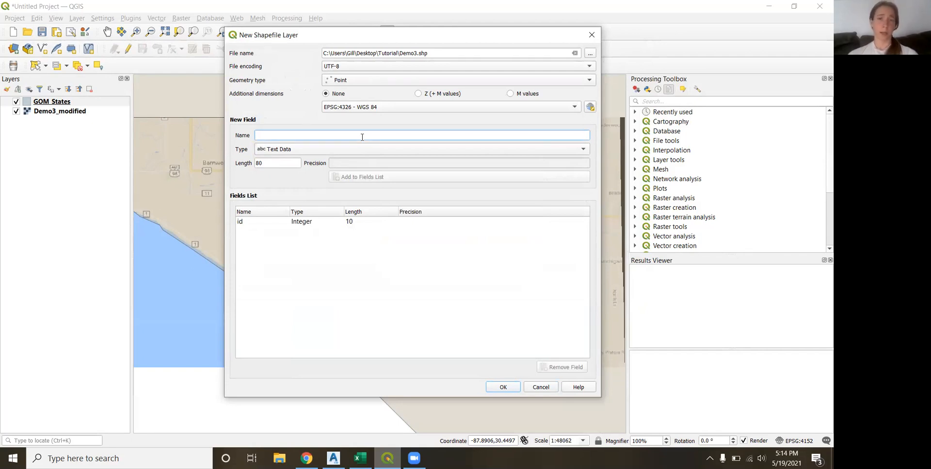
text(group)
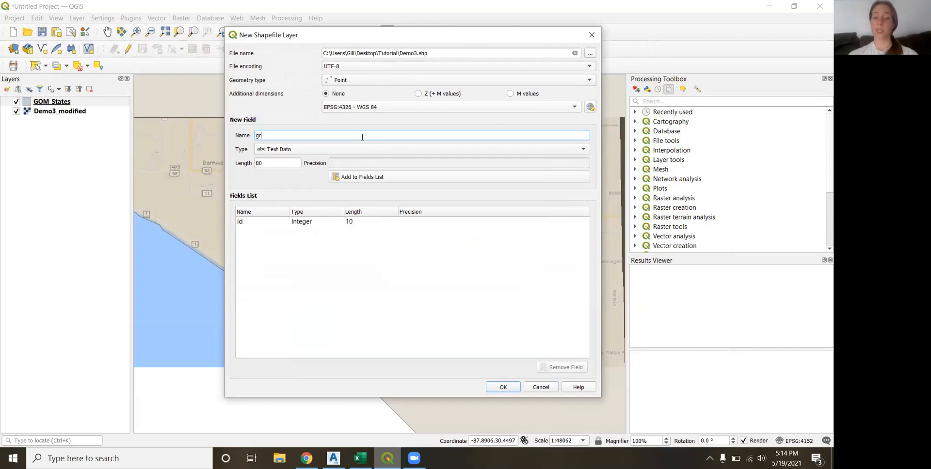
click(316, 150)
click(315, 160)
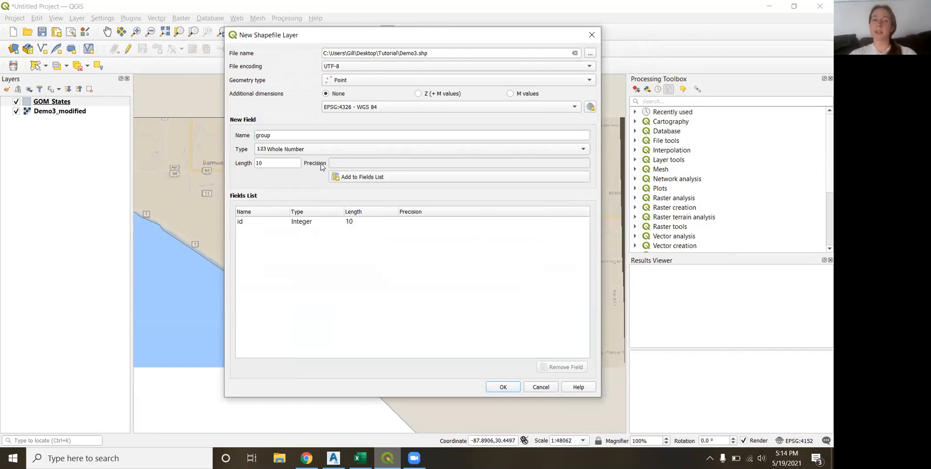
click(372, 178)
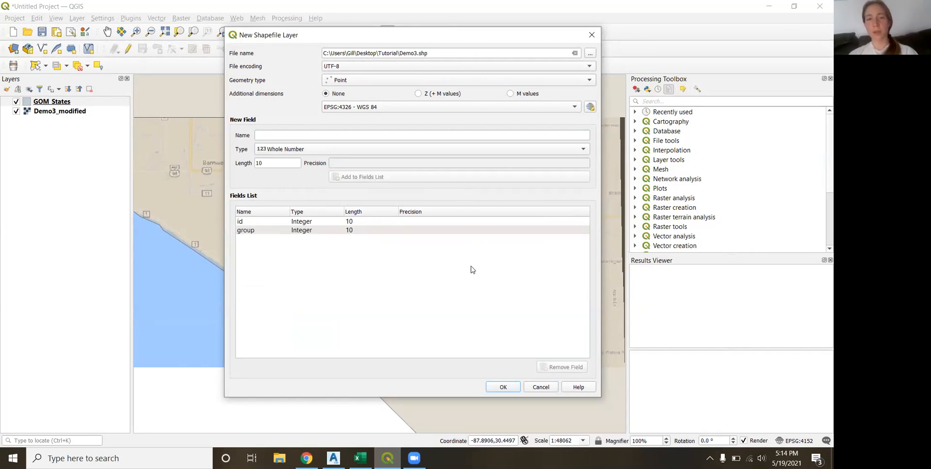
click(503, 387)
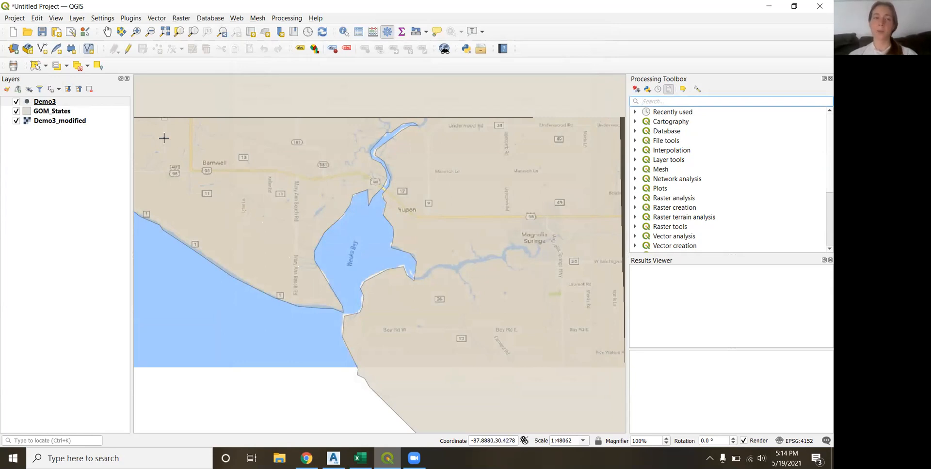
Turn on editing for the Demo3 layer and add a point with id 1 where road 9 meets Highway 98 by Yupon
click(111, 105)
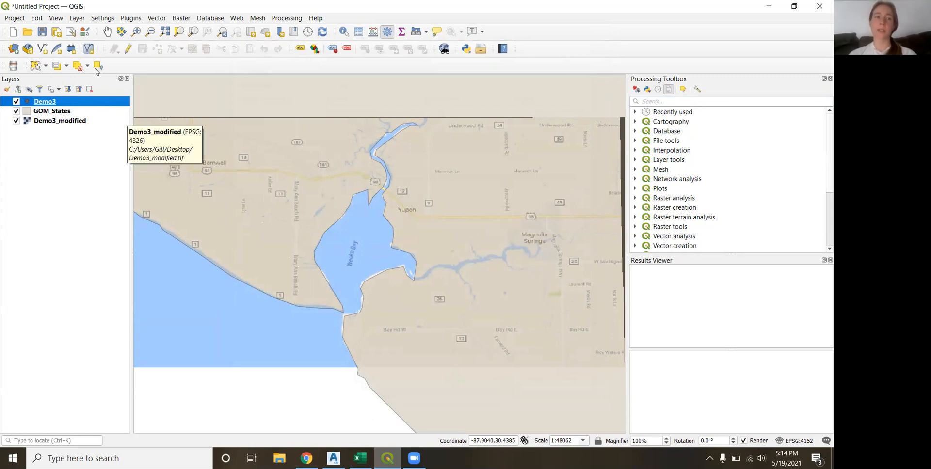
click(127, 49)
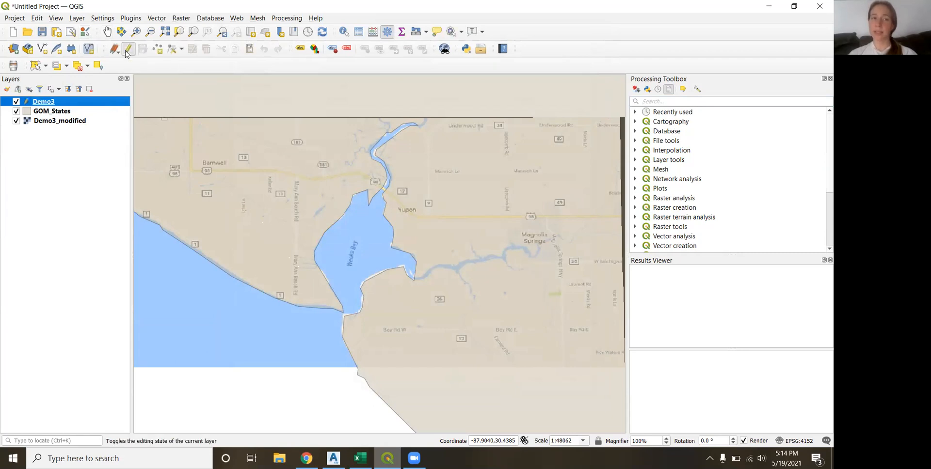
click(159, 54)
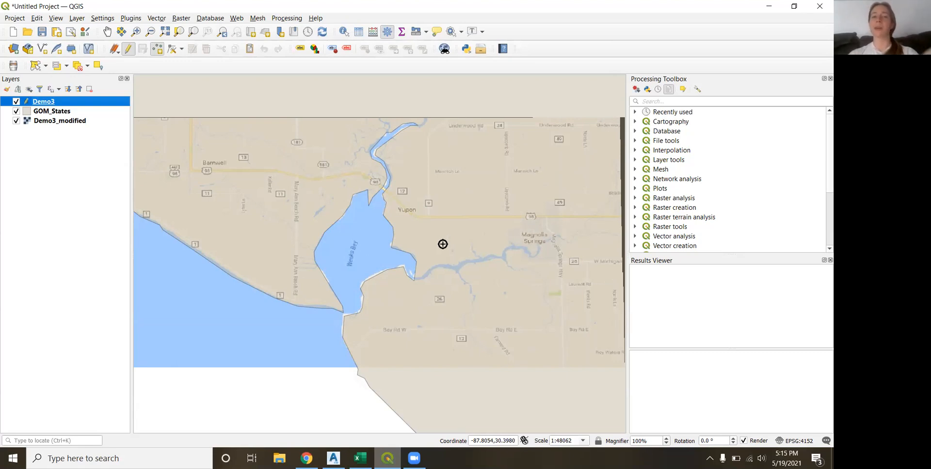
click(429, 216)
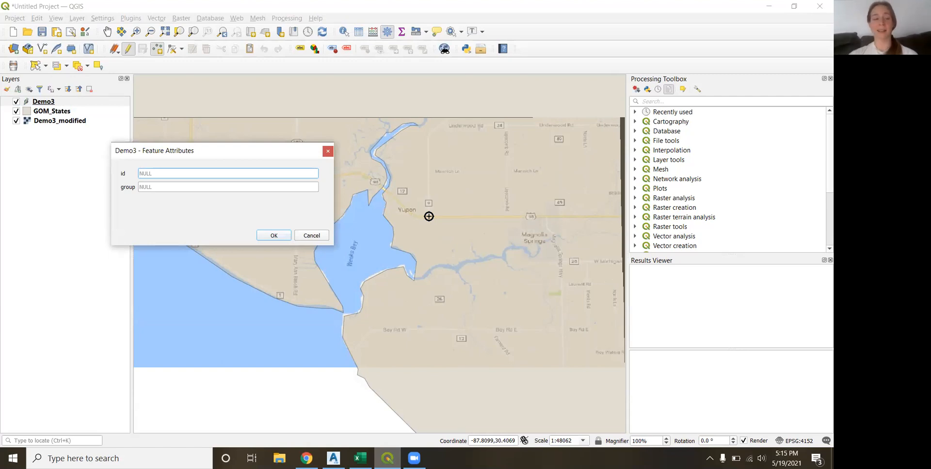
text(1)
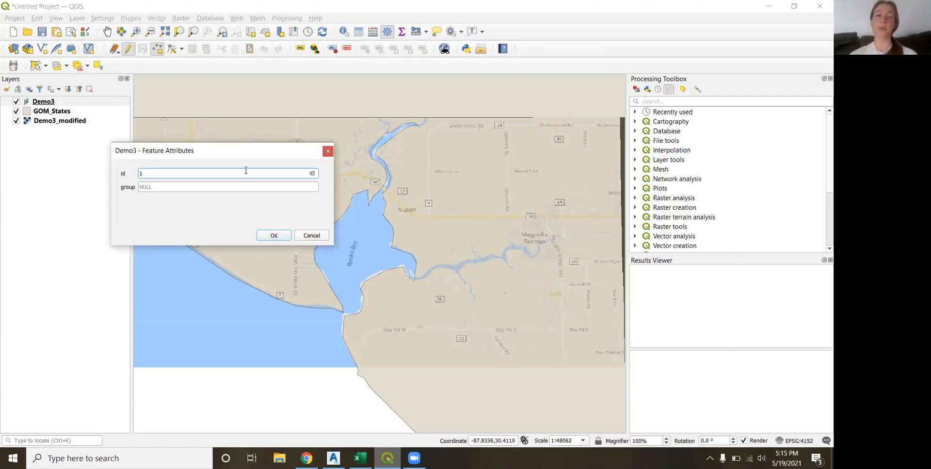
click(167, 187)
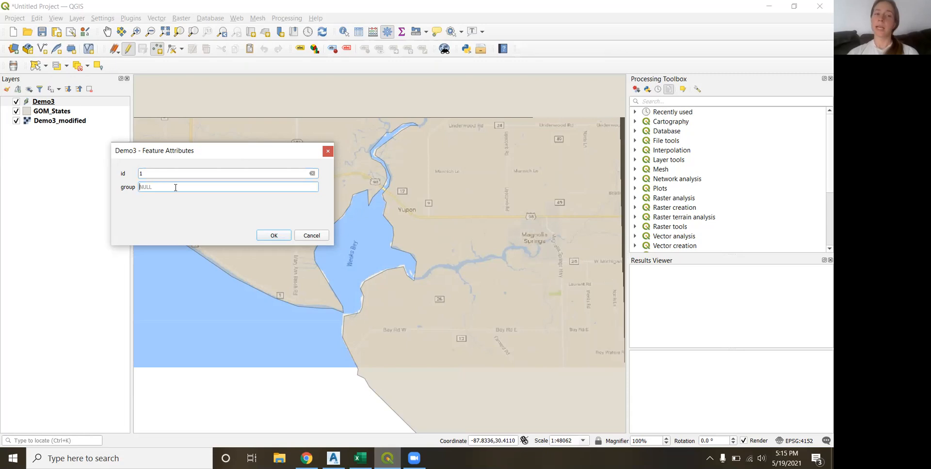
click(273, 235)
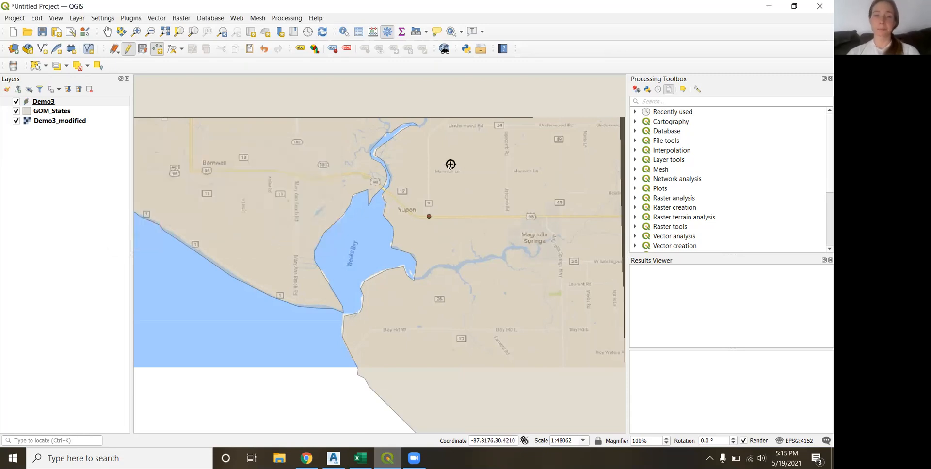
Add a point with id 2 and group 1 north of the first one, at the west end of Mannich Ln
click(427, 172)
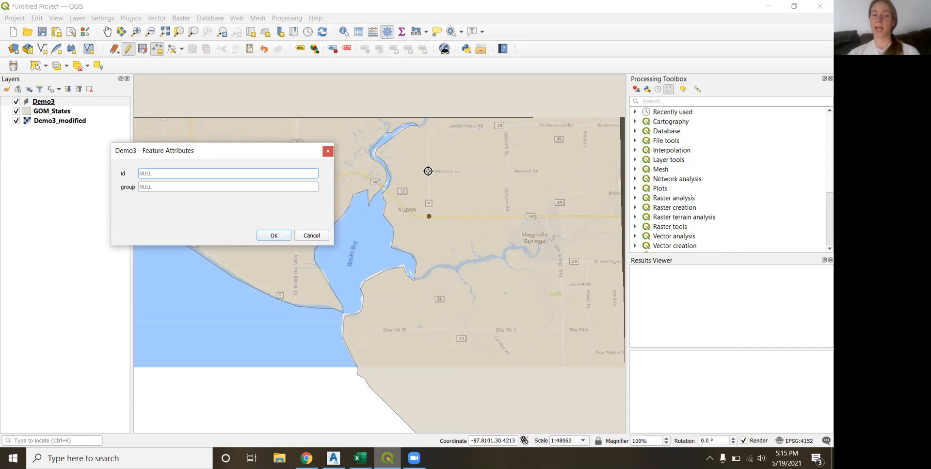
text(2)
click(308, 187)
text(1)
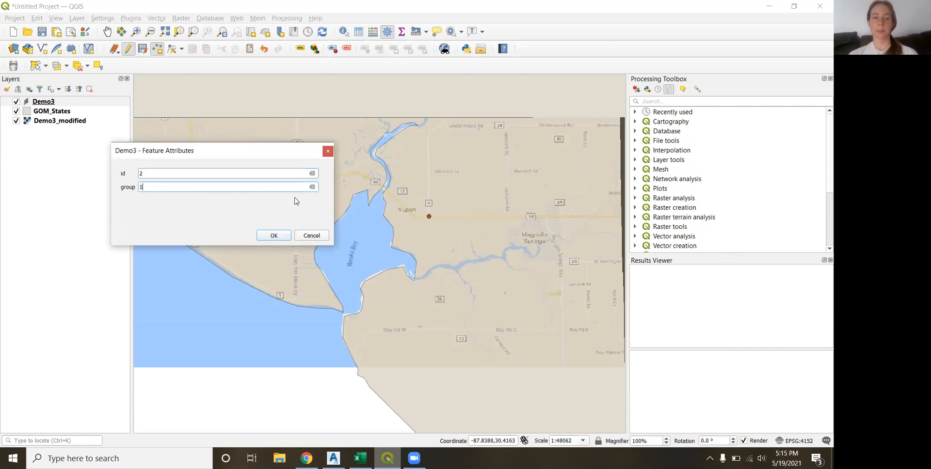
click(267, 237)
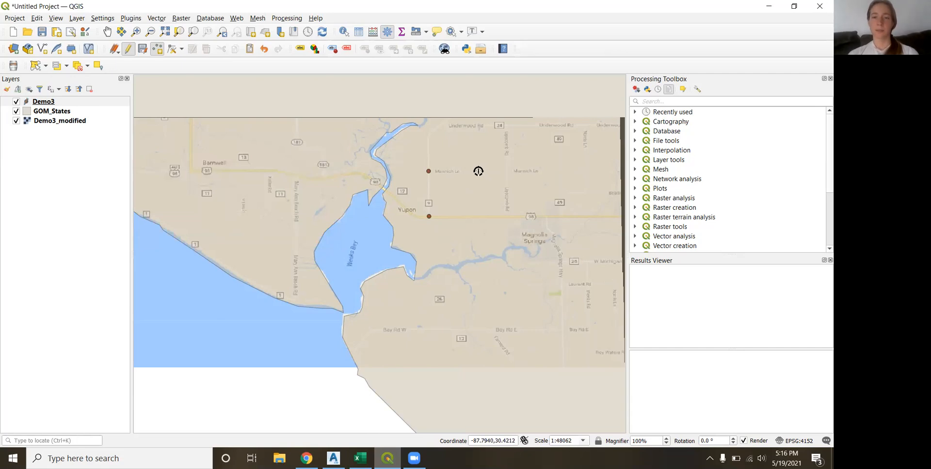
Add points with ids 3 and 4, both group 1, east of the first pair: one on Mannich Ln, one south of it on Highway 98
click(478, 172)
text(3)
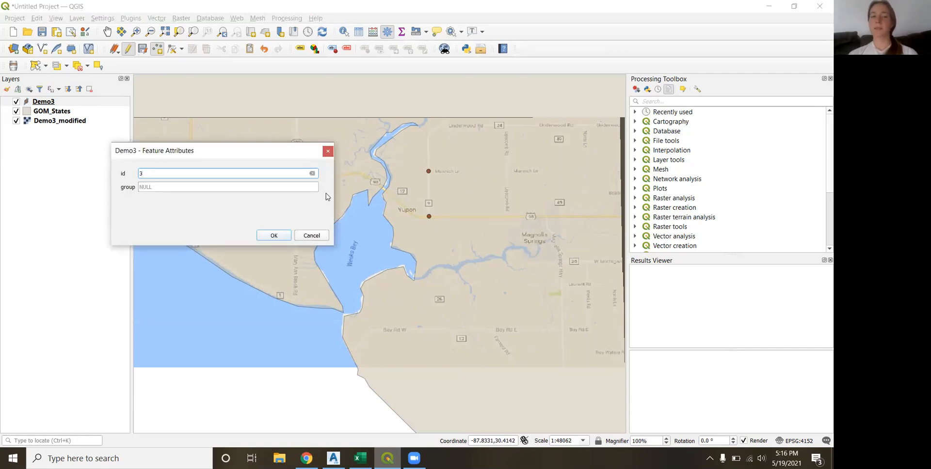
click(273, 235)
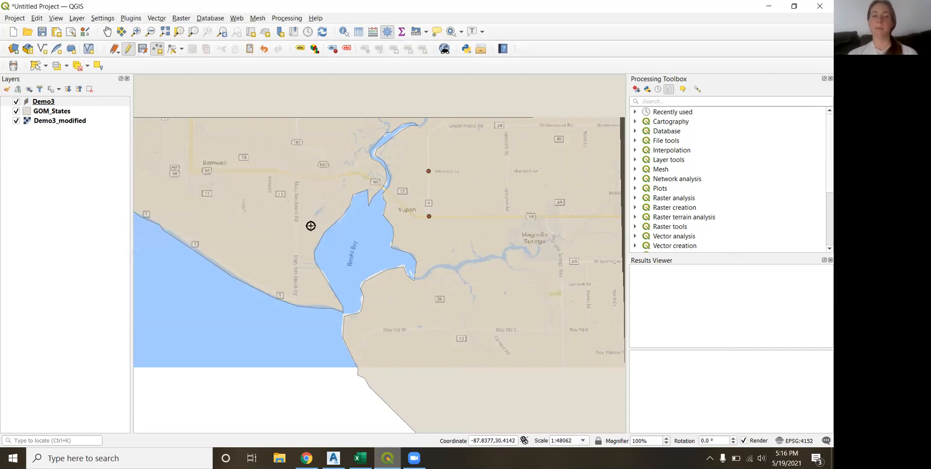
click(478, 217)
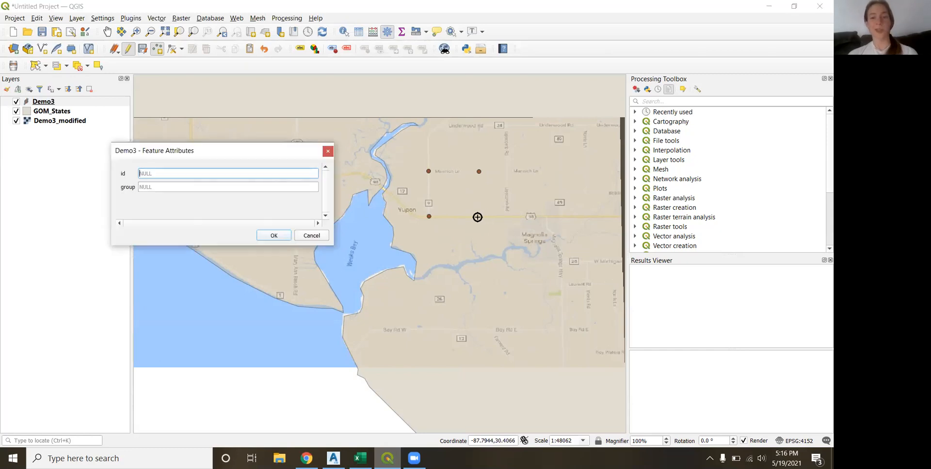
text(4)
click(226, 187)
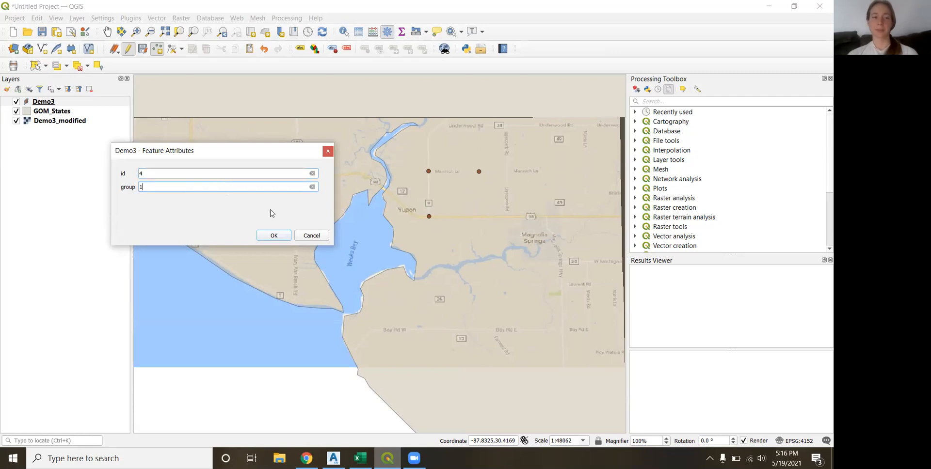
click(274, 236)
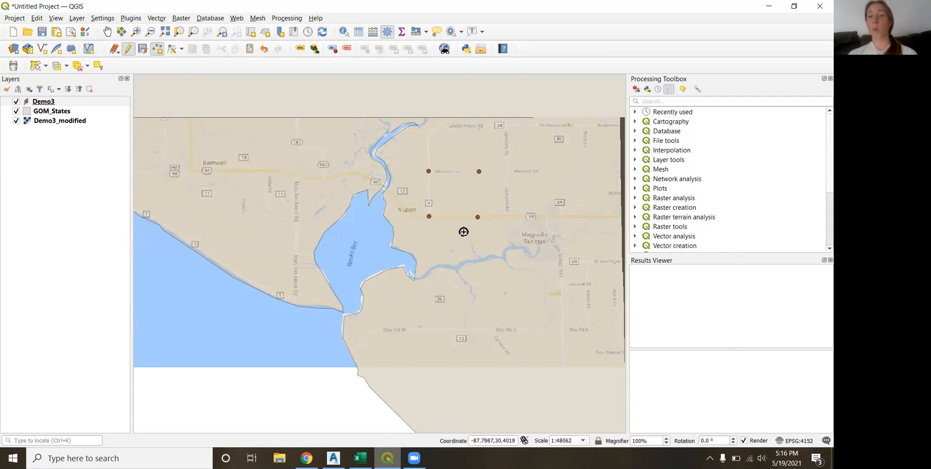
Add a point with id 5 and group 2 on Highway 98, just west of the 98 marker near Magnolia Springs
click(517, 215)
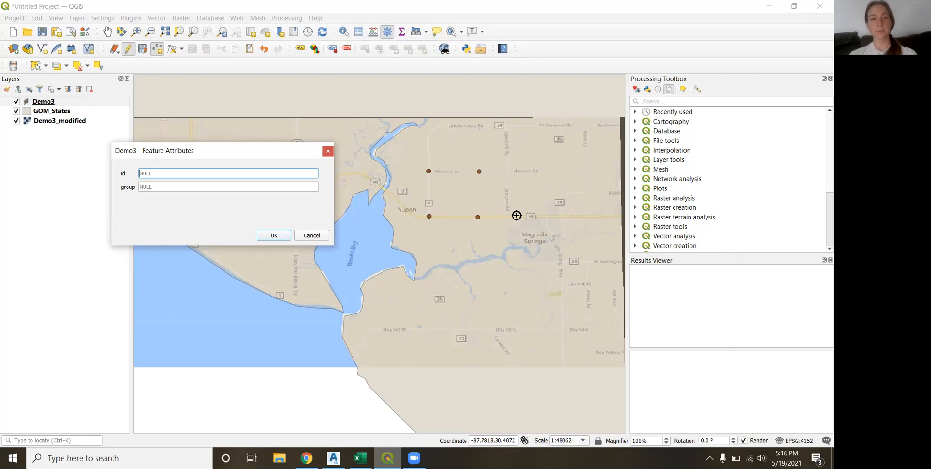
text(5)
click(188, 185)
text(1)
click(274, 235)
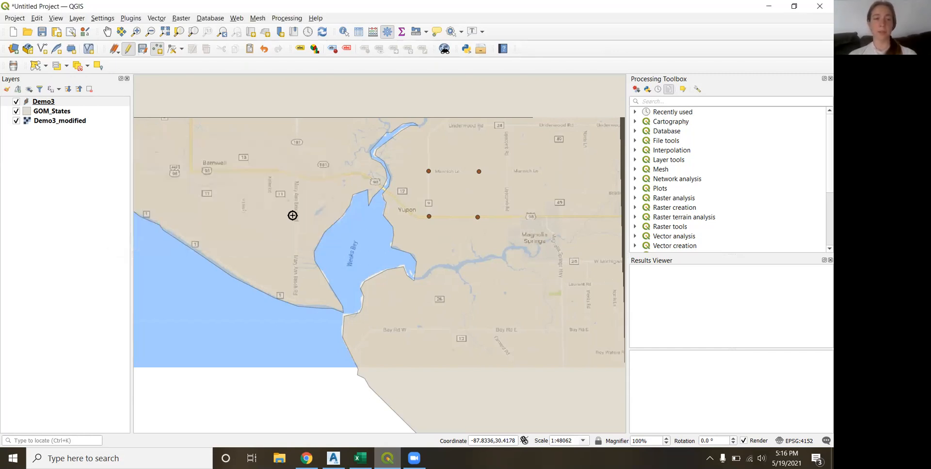
Add a point with id 6 and group 2 at the east end of the eastern Mannich Ln label
click(543, 170)
text(6)
click(244, 187)
text(1)
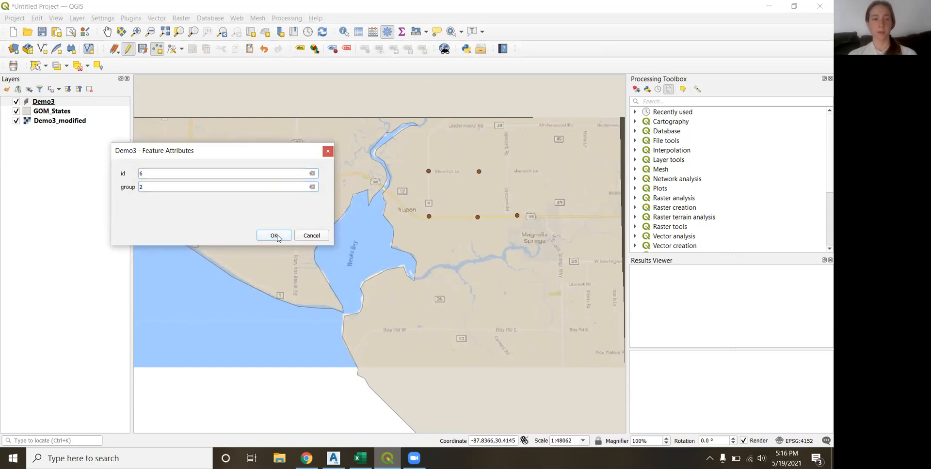
click(274, 235)
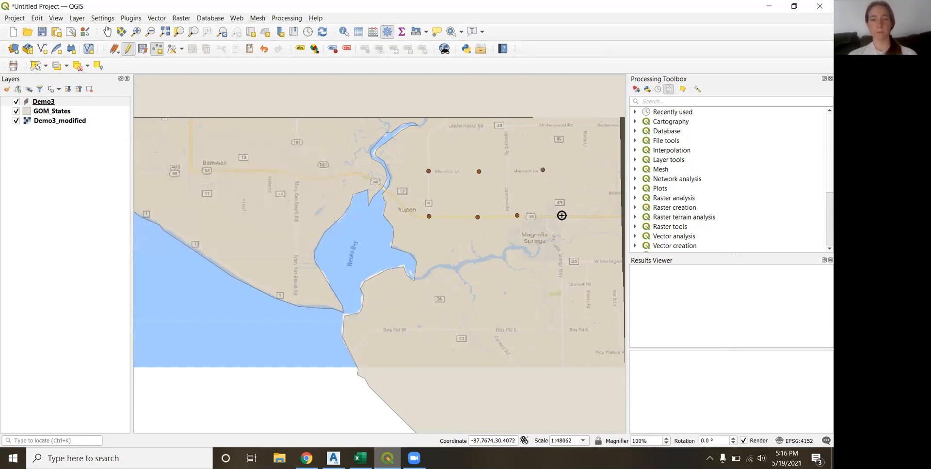
Add a point with id 7 and group 2 on Highway 98, directly below the 49 road marker
click(562, 215)
text(7)
click(183, 187)
text(2)
click(273, 236)
Add a point with id 8 and group 3 just outside the map image's east edge, slightly north of the Mannich Ln level
click(107, 32)
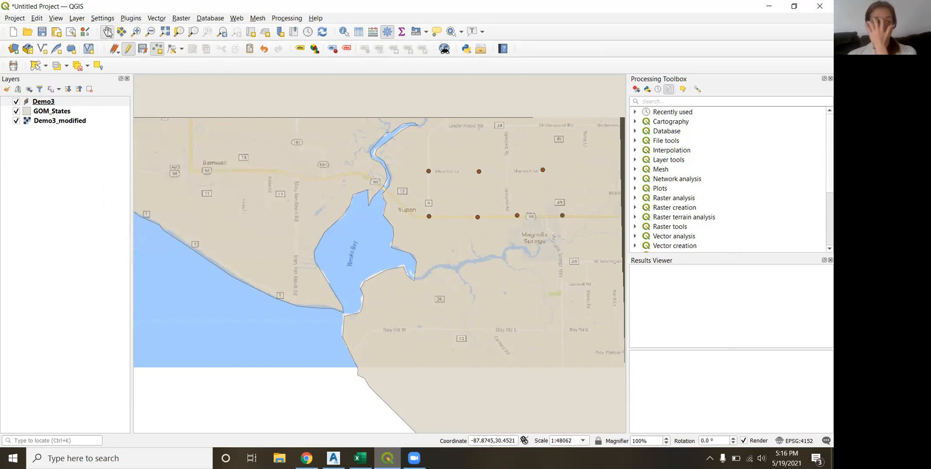
drag(533, 207, 383, 209)
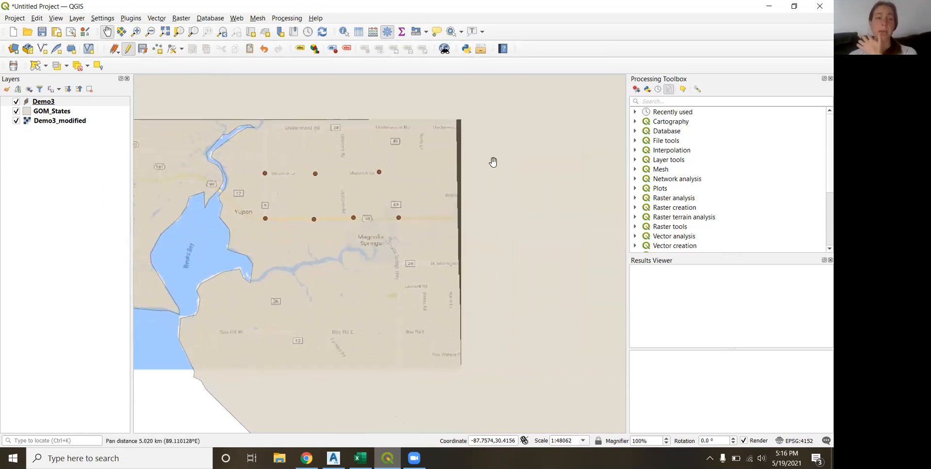
click(157, 49)
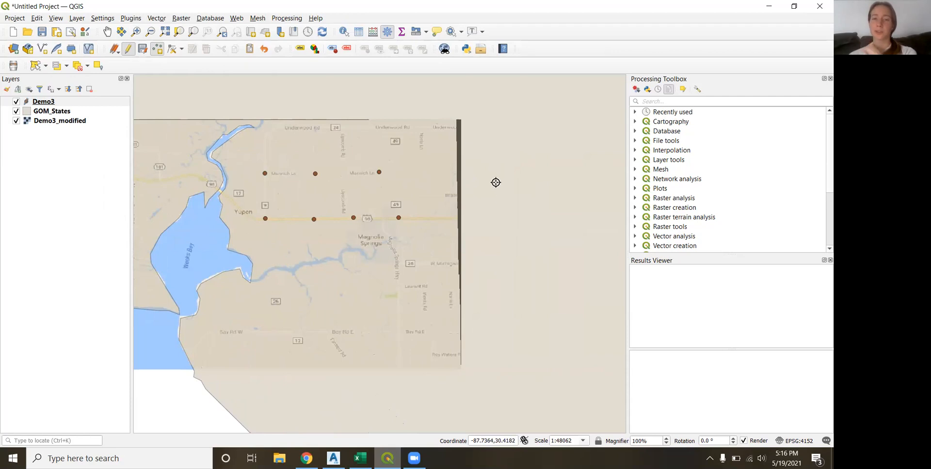
click(470, 164)
text(8)
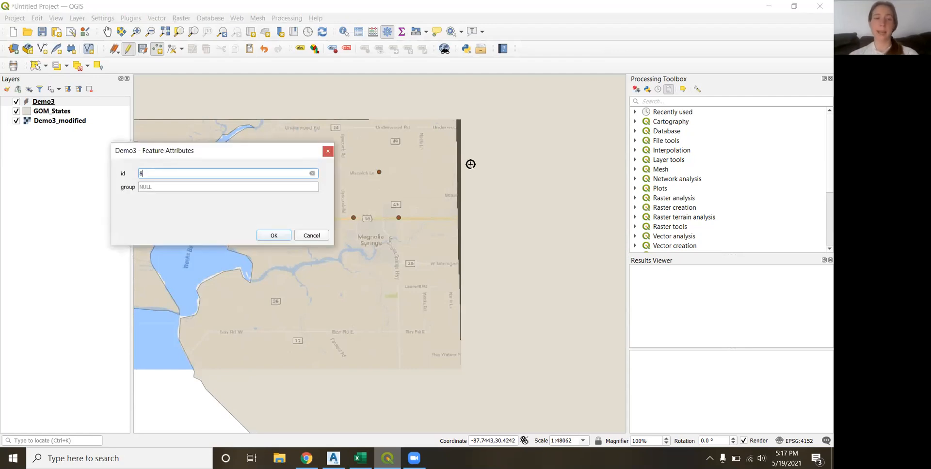
click(297, 187)
text(3)
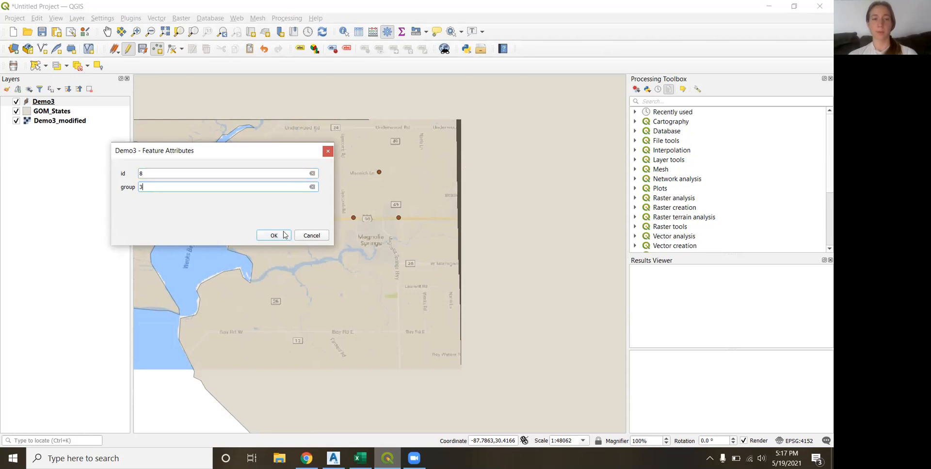
click(288, 235)
Add a point with id 9 and group 3 just inside the map image's east edge, southwest of the point with id 8
click(438, 186)
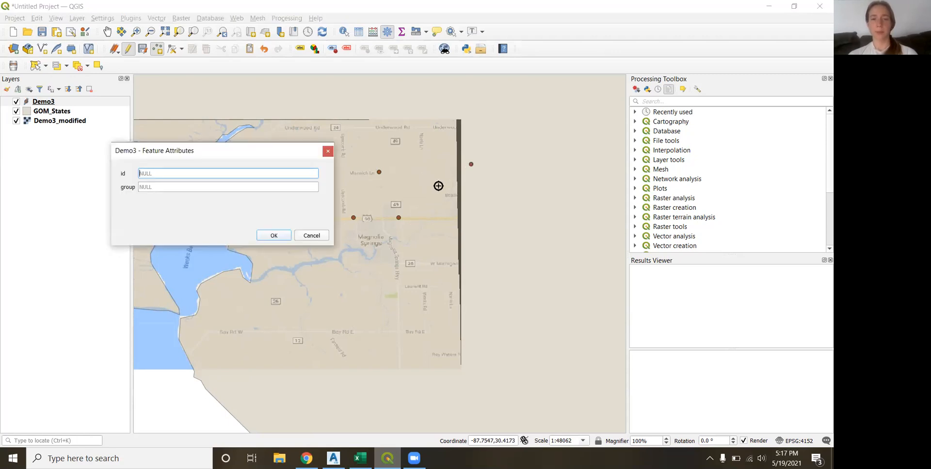
text(9)
key(Tab)
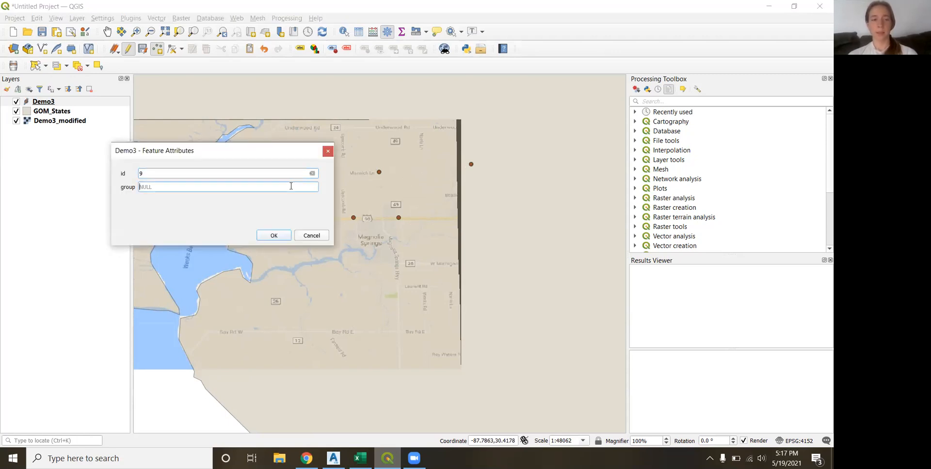
text(3)
click(284, 233)
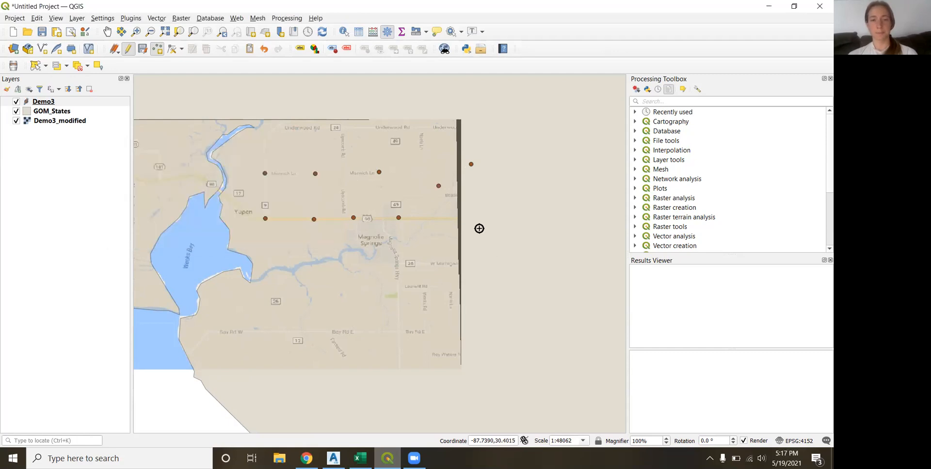
Add a point with id 10 and group 3 just outside the map image's east edge, level with Highway 98
click(471, 220)
text(10)
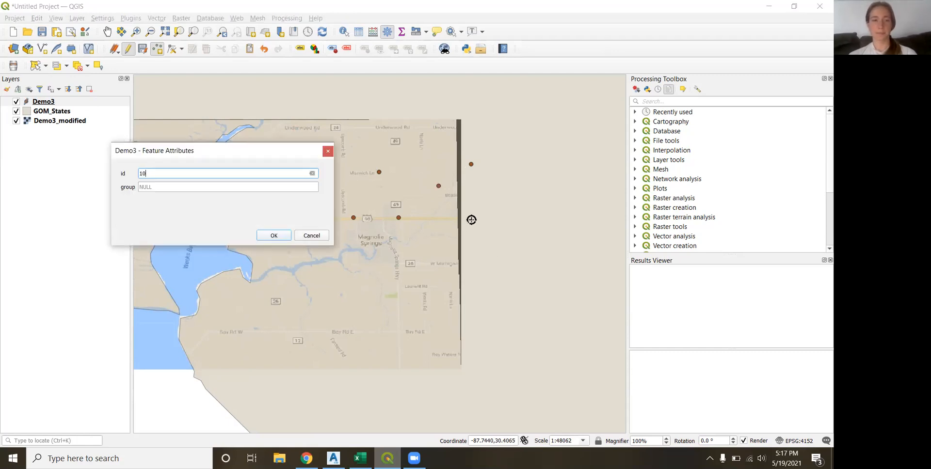
click(303, 188)
text(3)
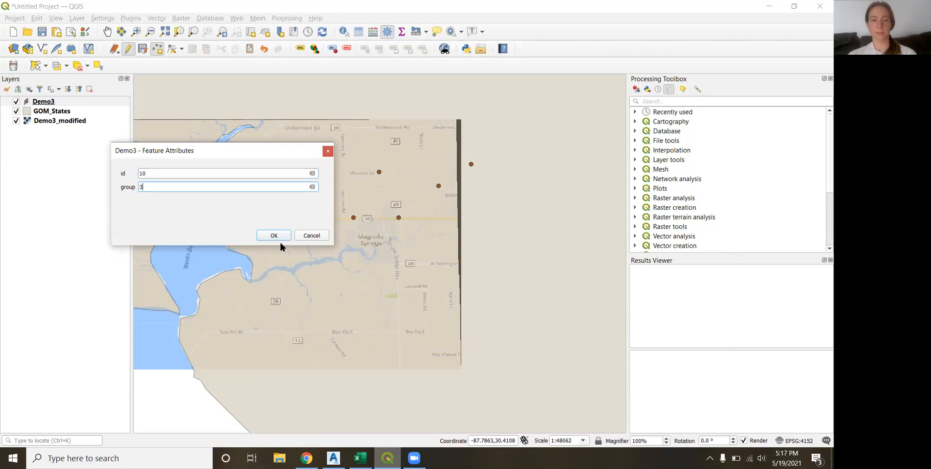
click(280, 237)
Add a point with id 11 and group 3 northeast of the point with id 10, and stop editing Demo3 with its changes saved
click(500, 192)
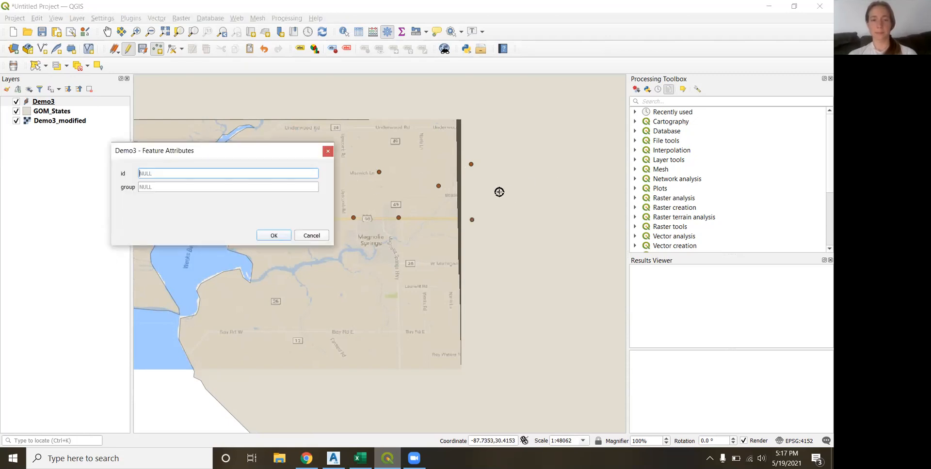
text(11)
click(297, 187)
text(3)
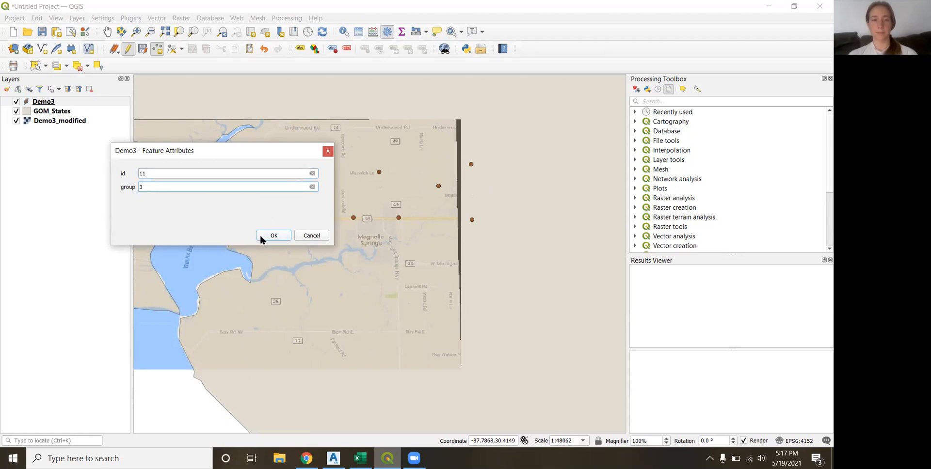
click(262, 236)
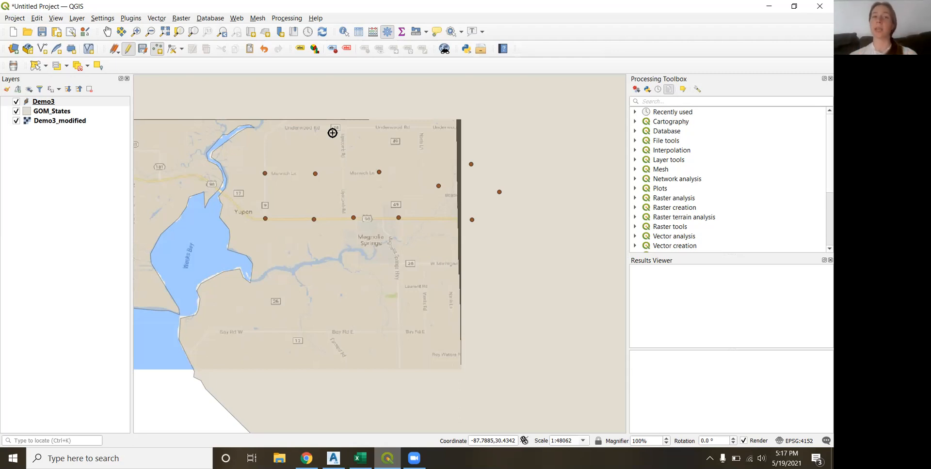
click(128, 55)
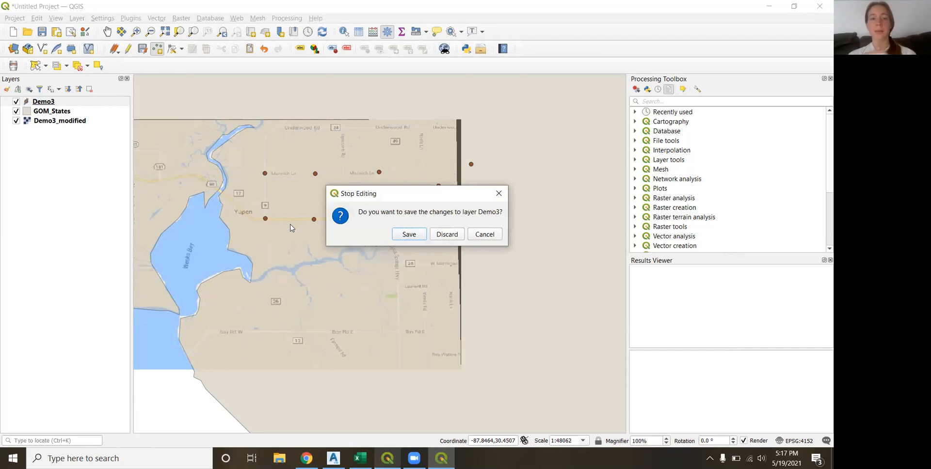
click(400, 237)
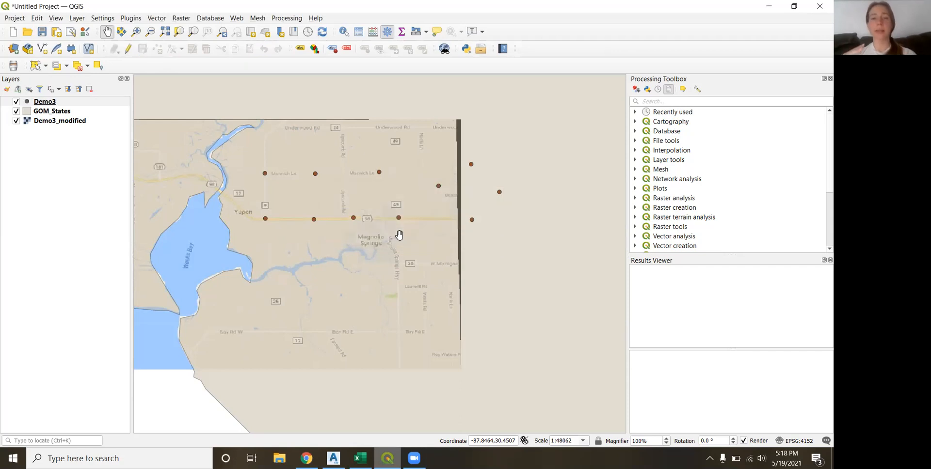
Find the Points to path tool and set it up for Demo3 with id as order field and group as group field
click(698, 101)
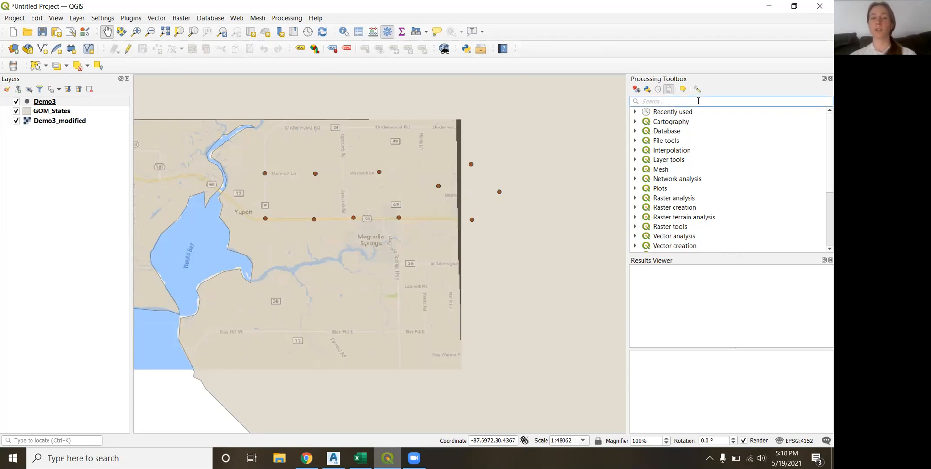
text(points)
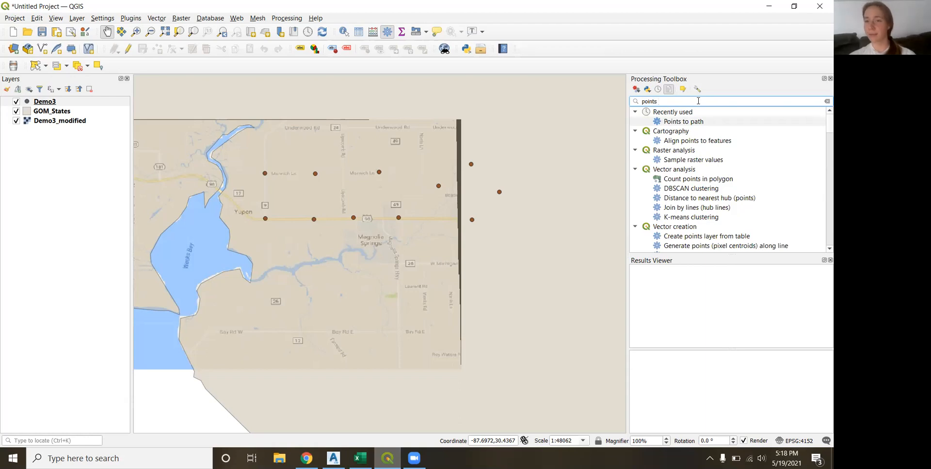
double_click(711, 124)
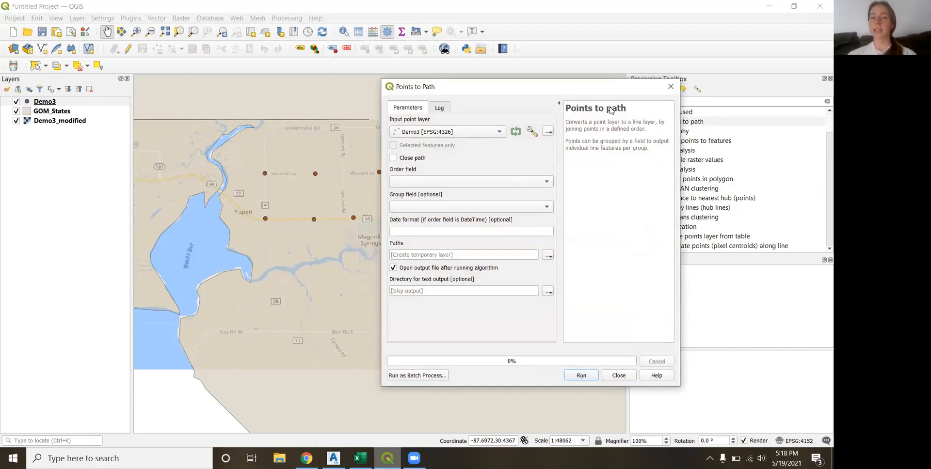
drag(526, 88, 652, 82)
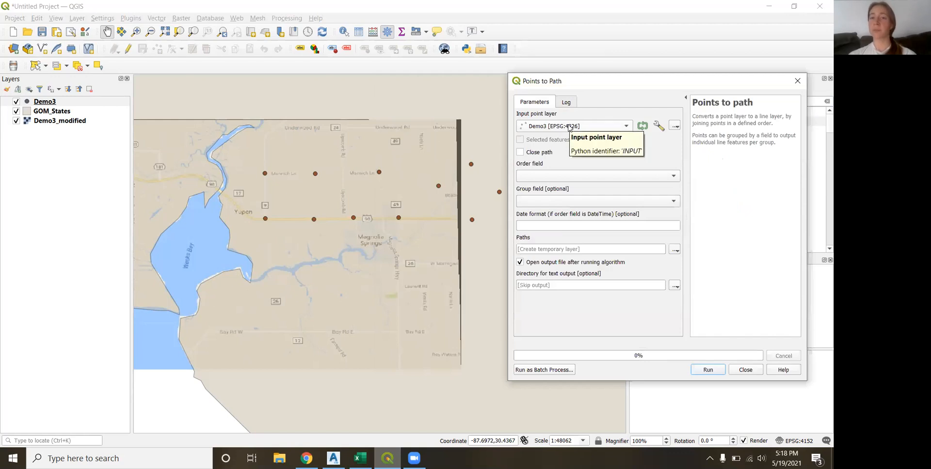
click(579, 180)
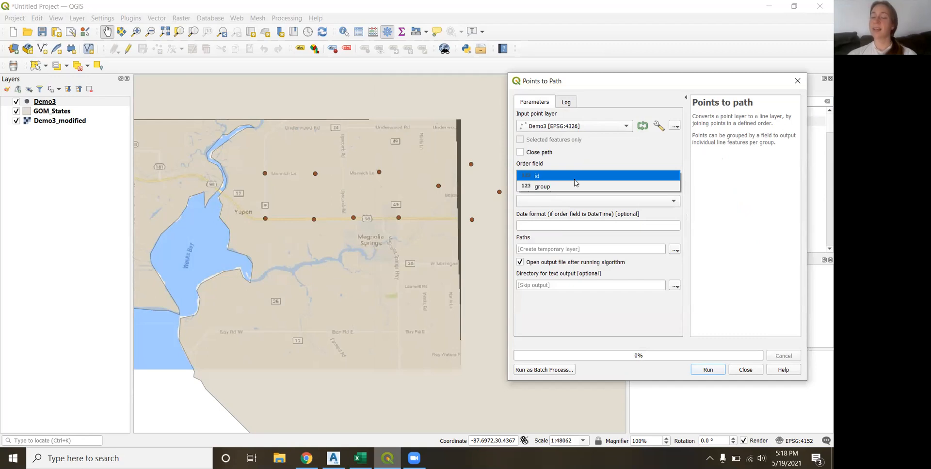
click(575, 179)
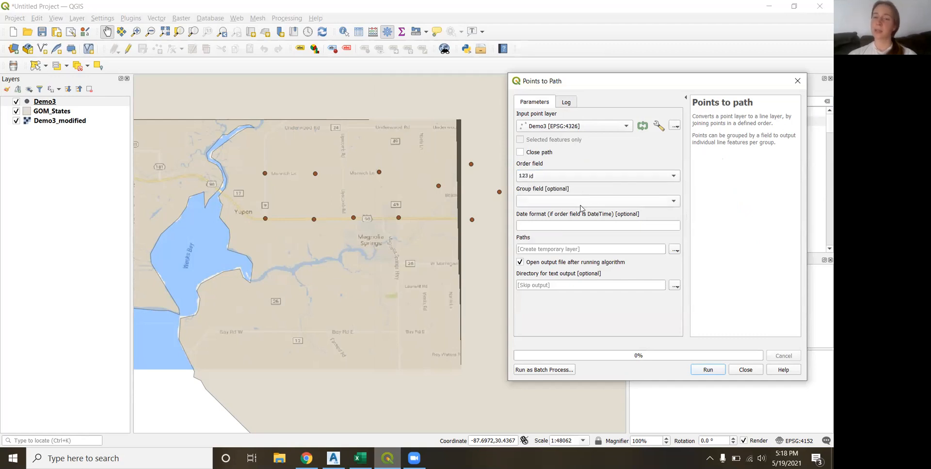
click(581, 201)
click(585, 222)
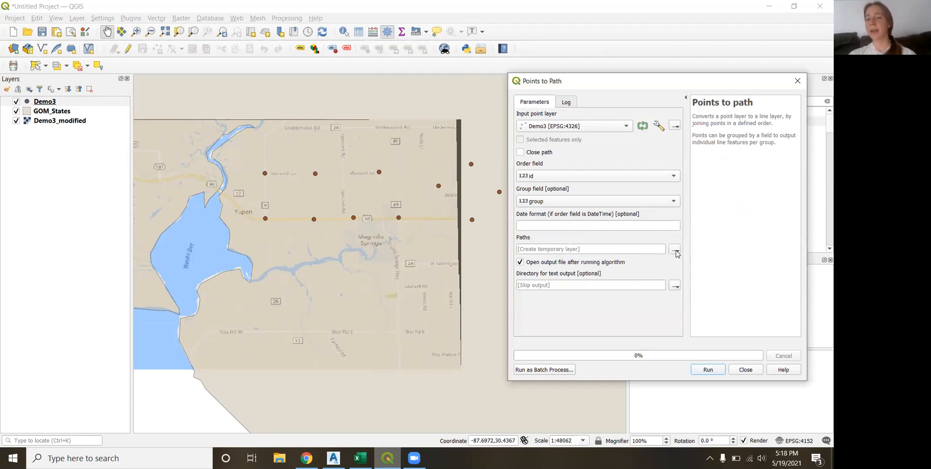
Run Points to path with a temporary layer as output and close the tool
click(675, 250)
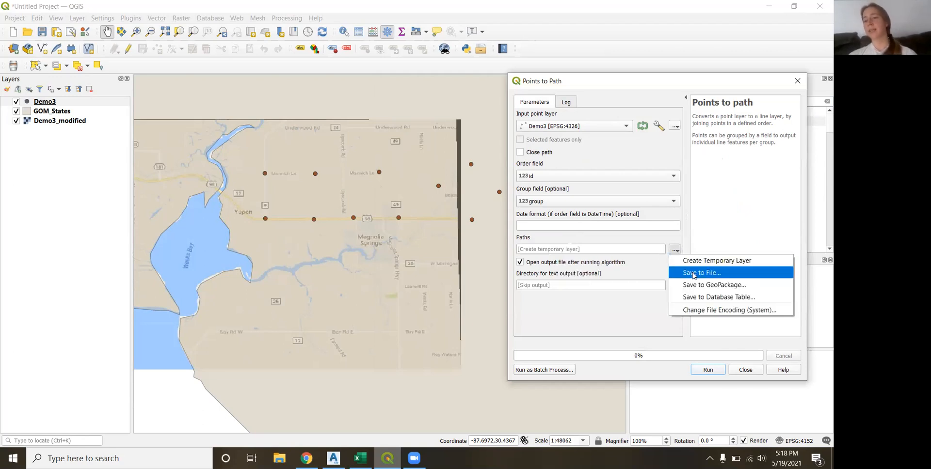
click(627, 324)
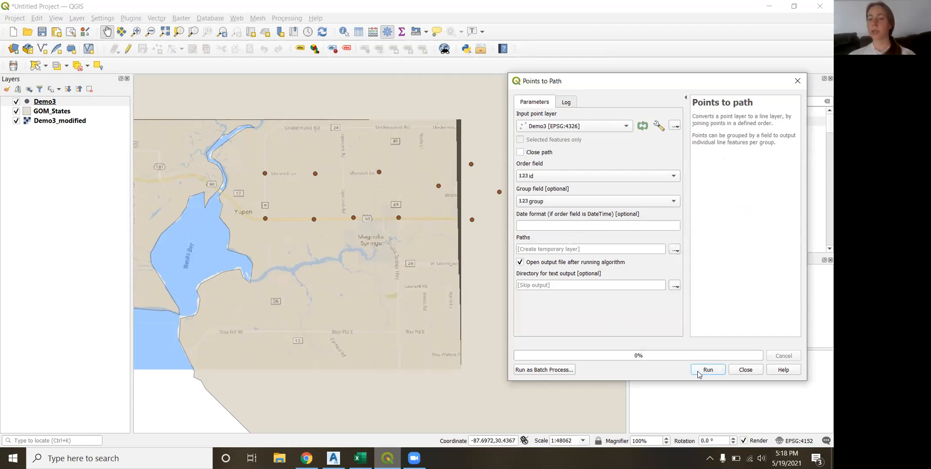
click(698, 372)
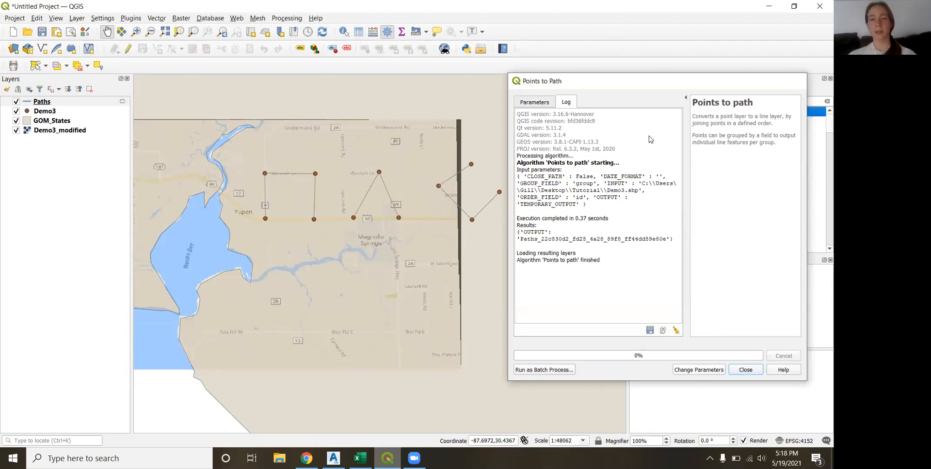
click(798, 81)
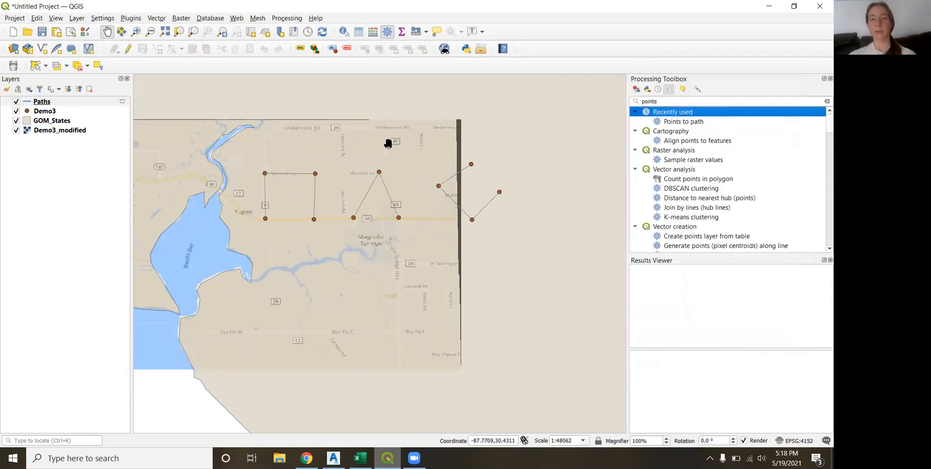
Open the attribute table of the Paths layer, examine its group, begin and end values, and close it
click(43, 102)
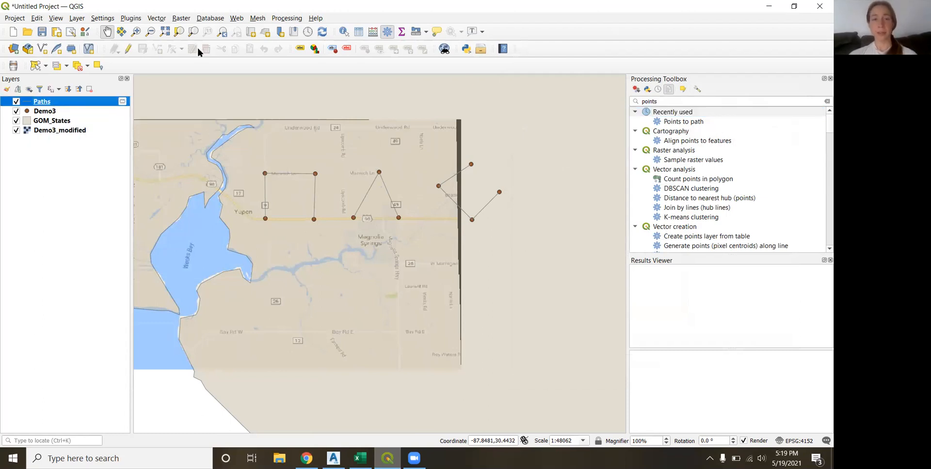
click(360, 32)
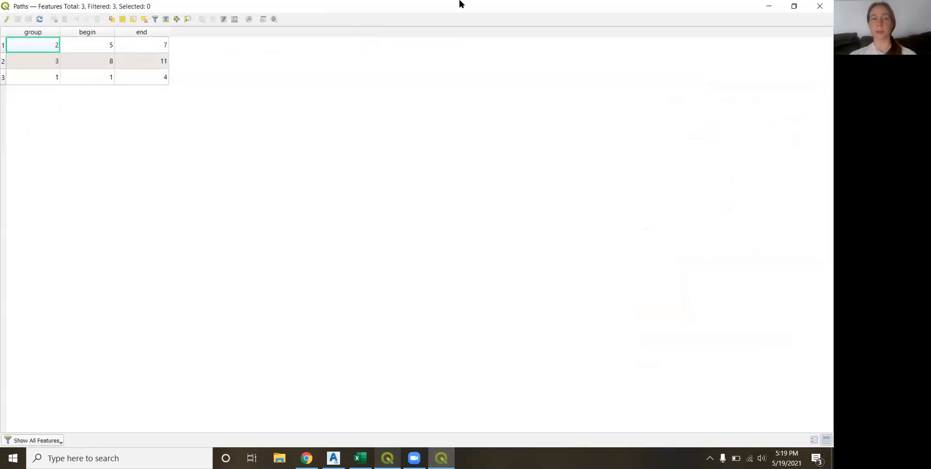
click(794, 5)
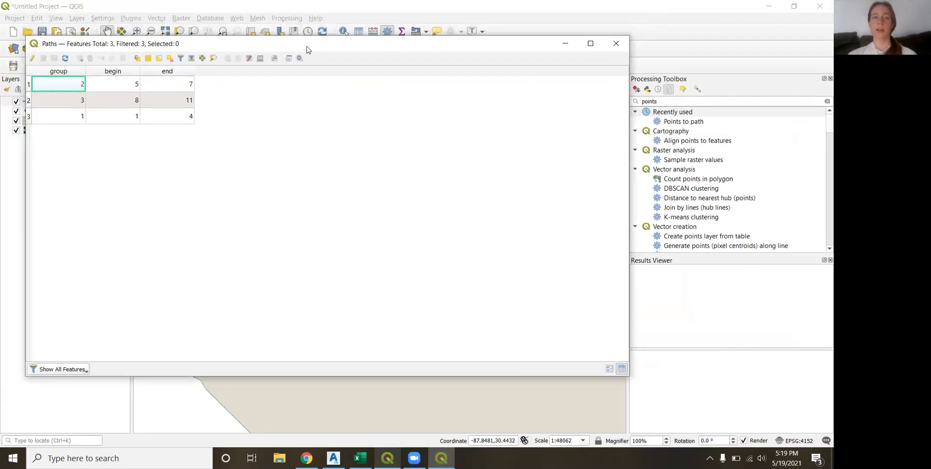
drag(307, 45, 396, 37)
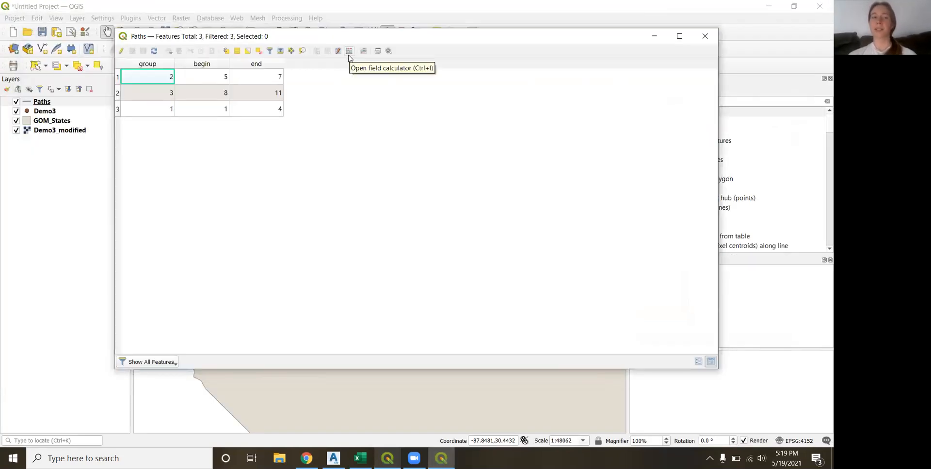
click(703, 44)
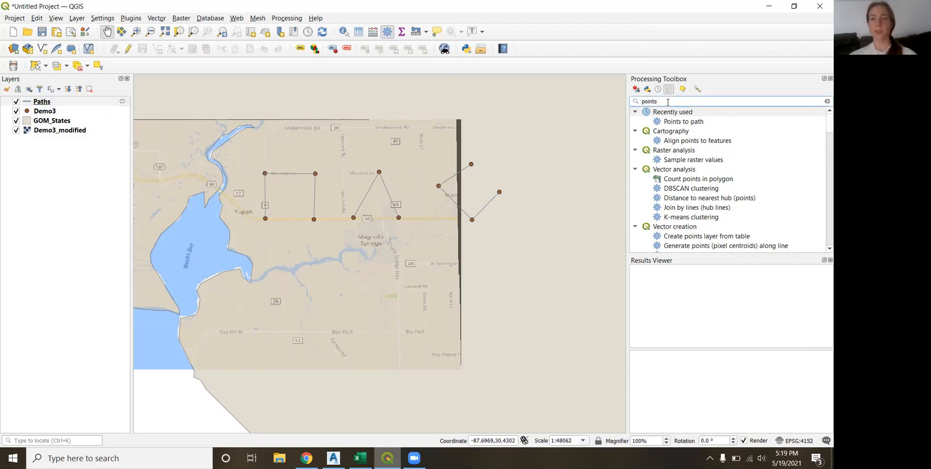
Search the Processing Toolbox for "lines to polygon" and open the Lines to polygons tool
key(BackSpace)
key(BackSpace)
key(BackSpace)
key(BackSpace)
key(BackSpace)
key(BackSpace)
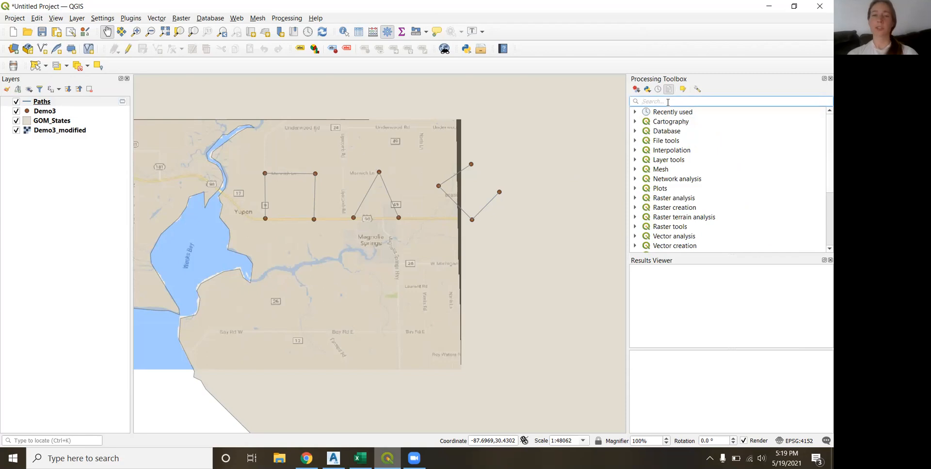
text(lines to)
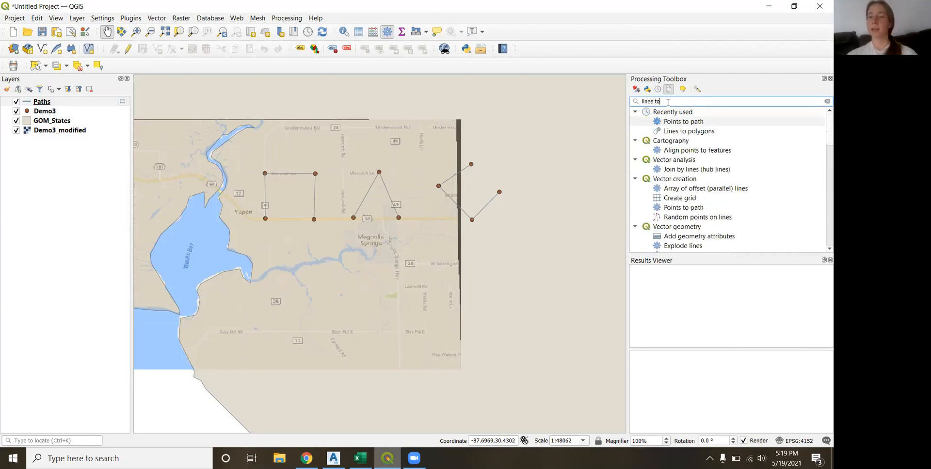
text( p)
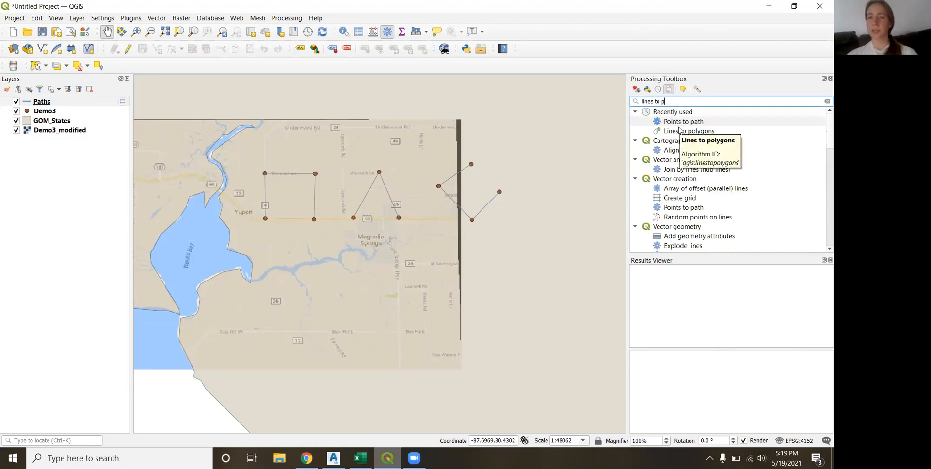
text(olygon)
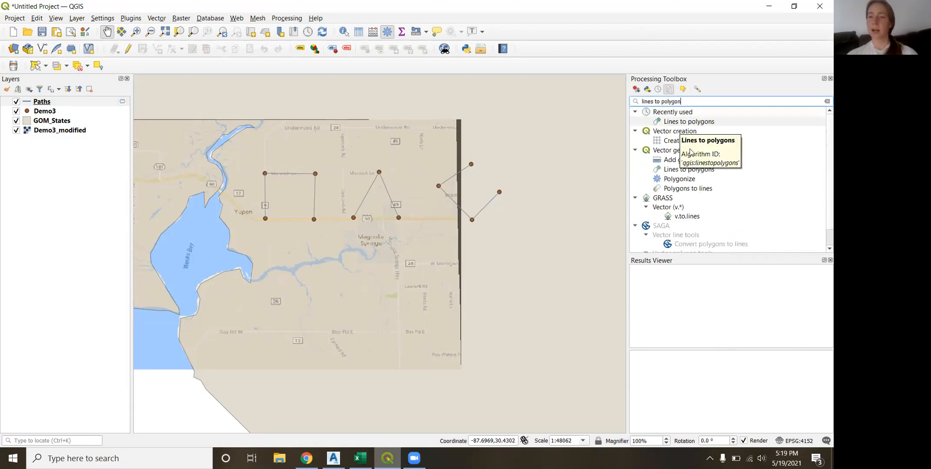
double_click(698, 169)
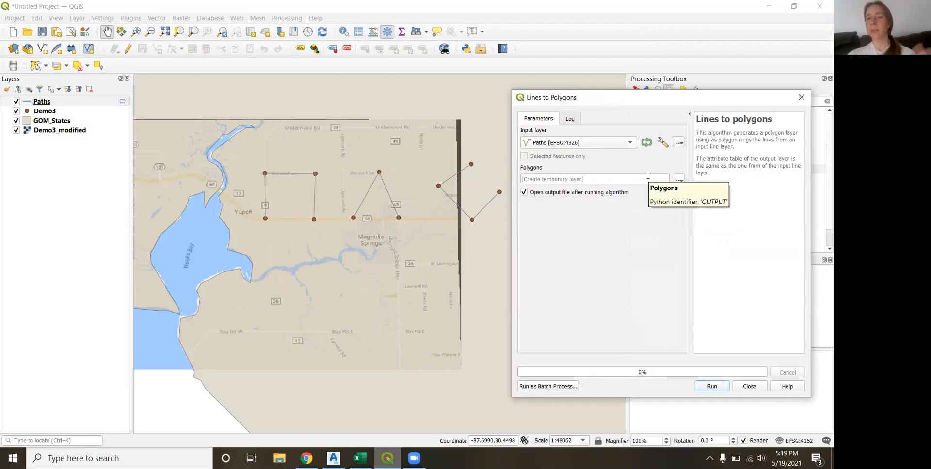
Run Lines to polygons on the Paths layer with a temporary layer as output and close the tool
click(719, 388)
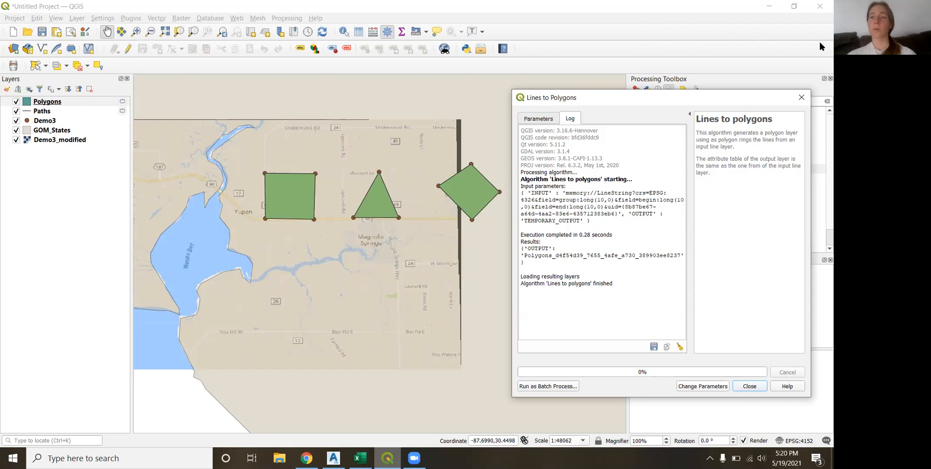
key(Escape)
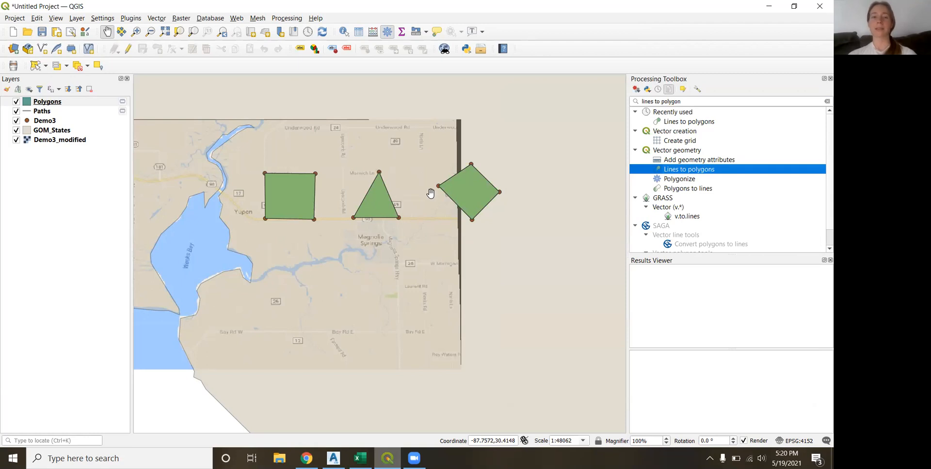
drag(395, 207, 428, 223)
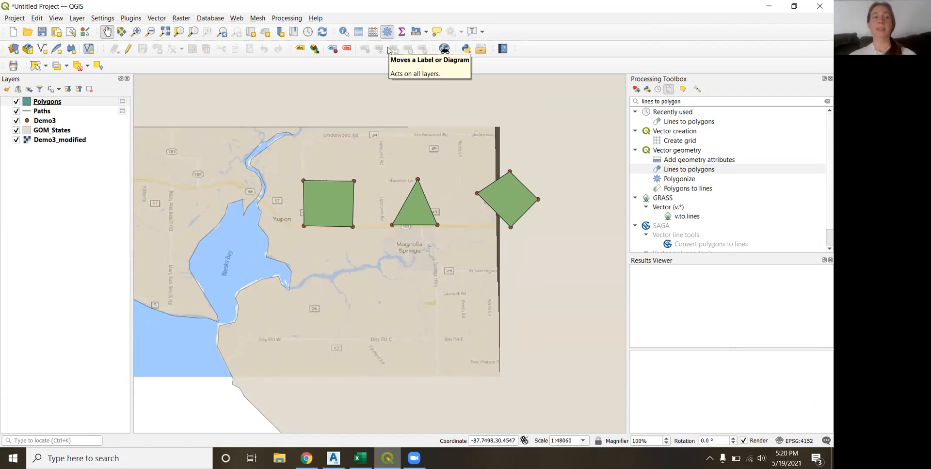
Set up a new field named area with type Decimal number (real) in the Polygons layer's field calculator
click(105, 104)
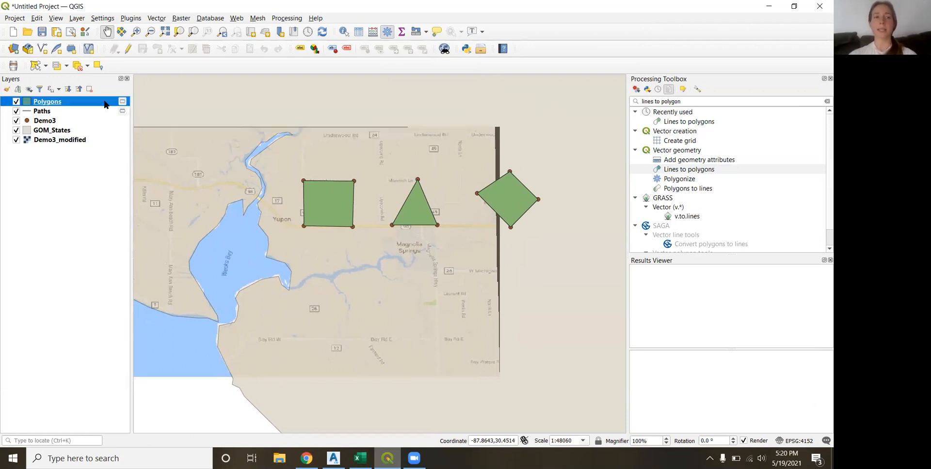
click(373, 32)
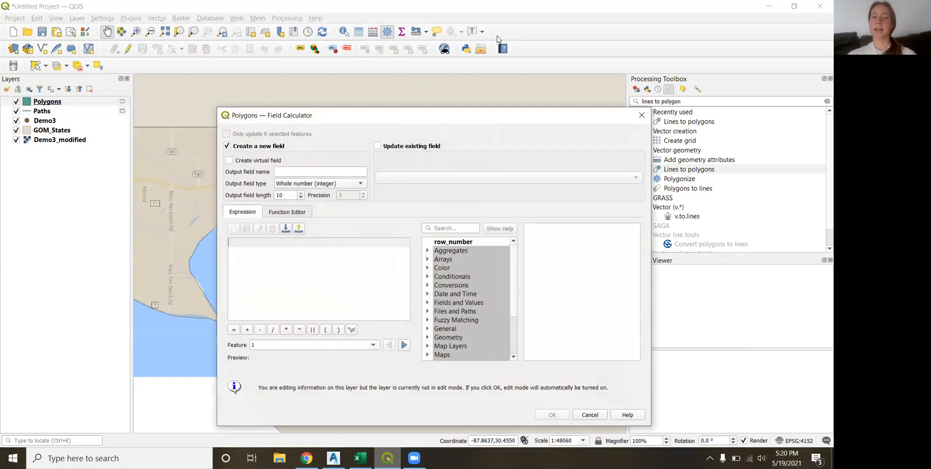
drag(445, 113, 495, 34)
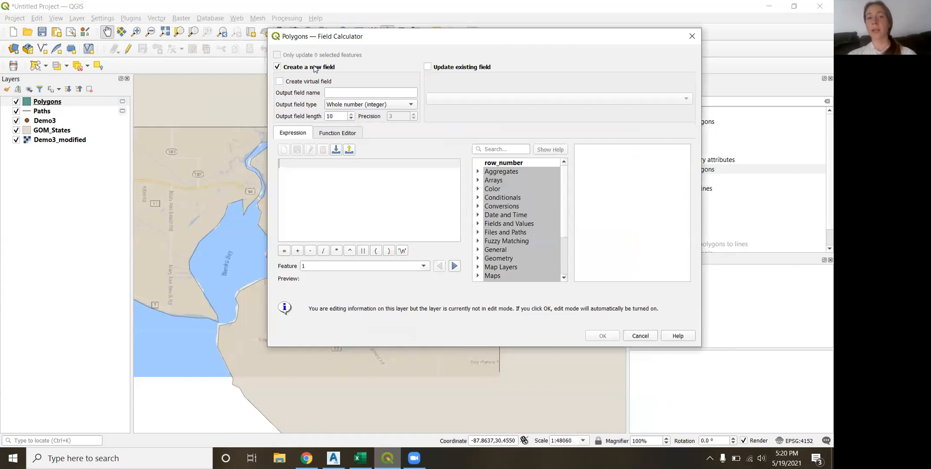
click(350, 92)
text(area)
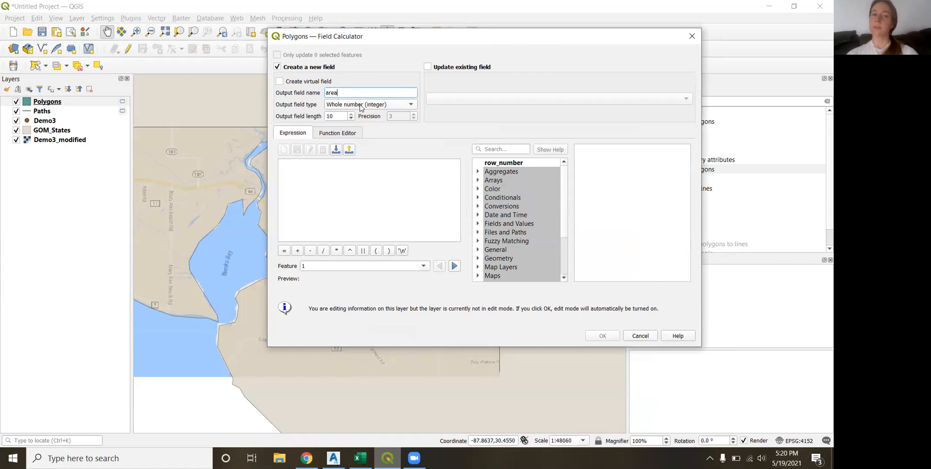
click(360, 105)
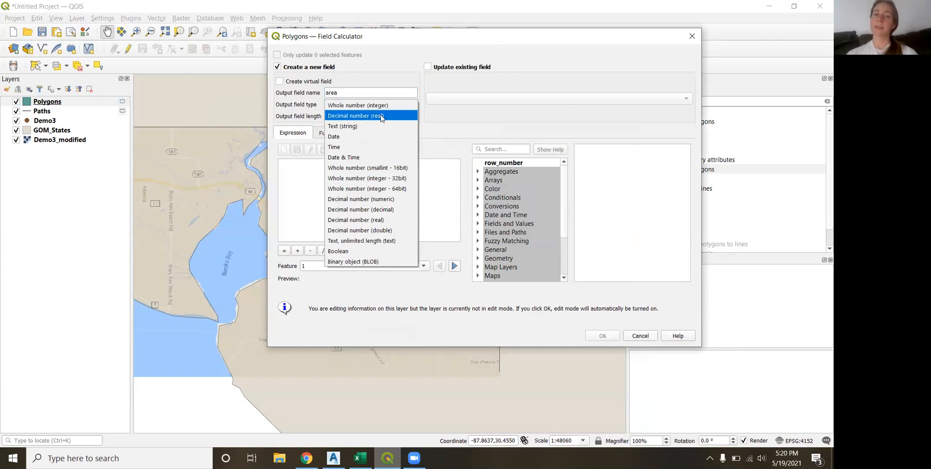
click(382, 116)
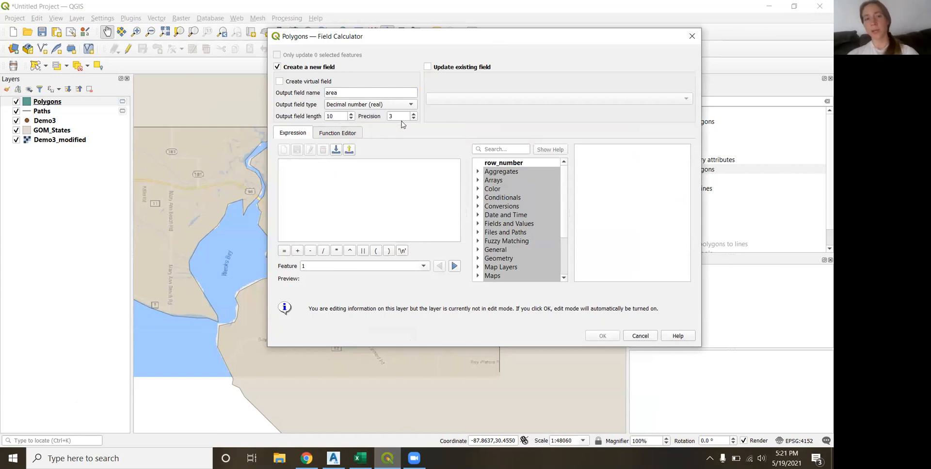
Calculate the new area field with the expression $area and check its values in the Polygons attribute table
click(383, 200)
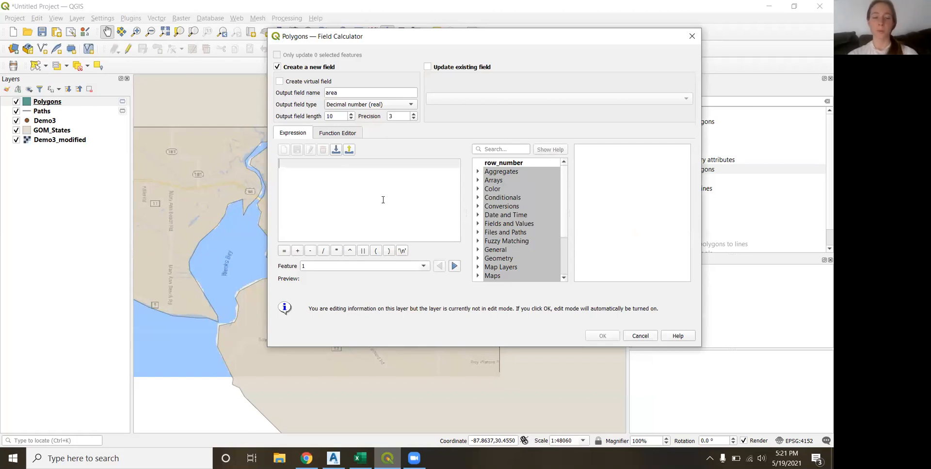
text($area)
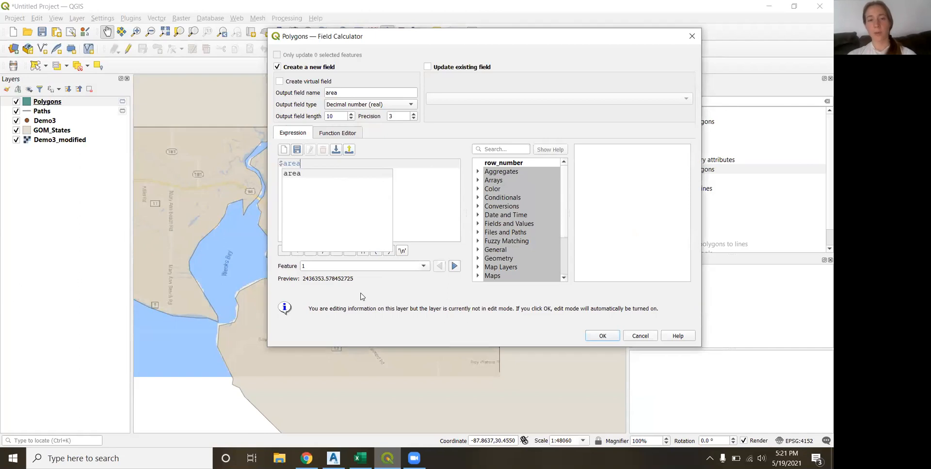
click(319, 174)
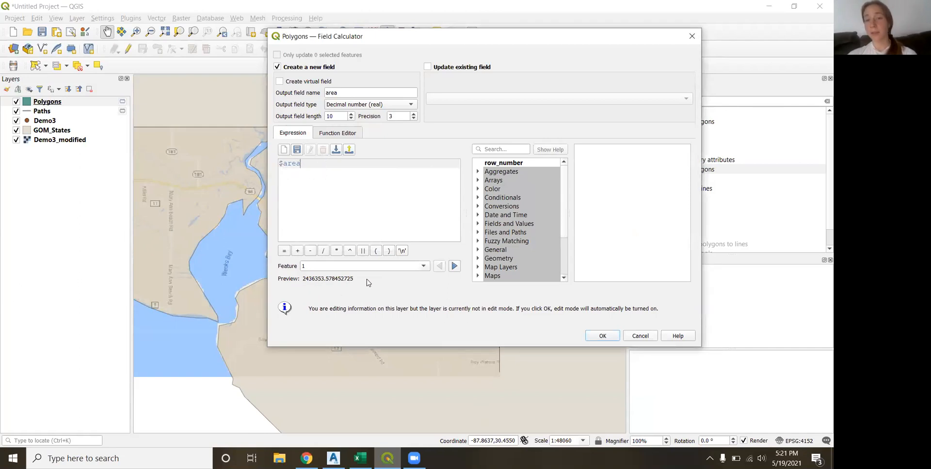
click(602, 336)
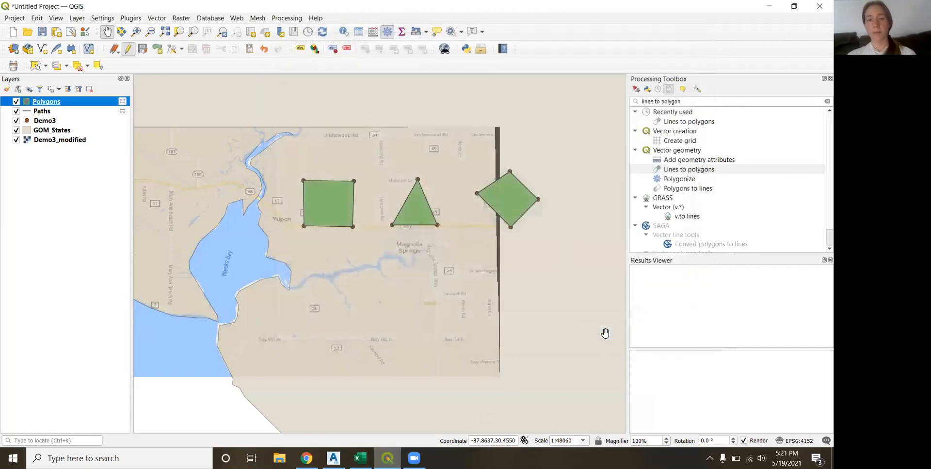
click(364, 34)
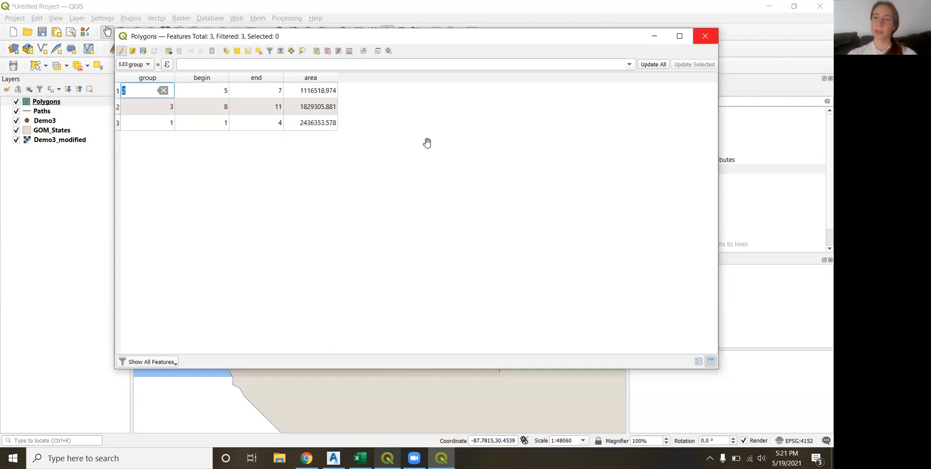
click(705, 35)
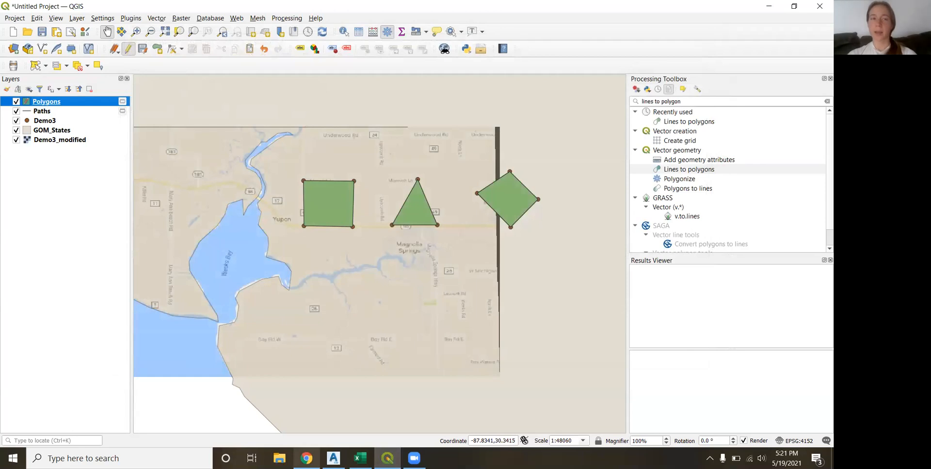
Switch to the QGIS_Workshop_2021 slides in Chrome, read the QGIS Demo #3 slide's task list, and return to QGIS
mouse_move(306, 458)
click(252, 442)
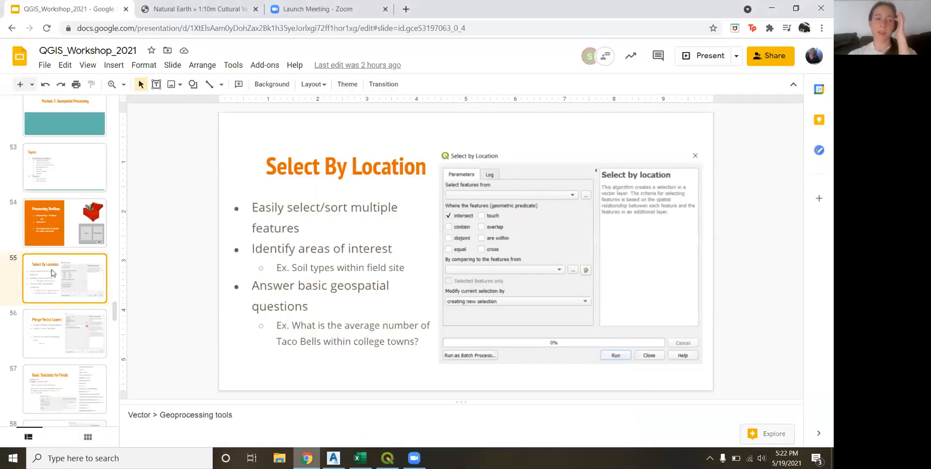
scroll(52, 273, down, 10)
scroll(52, 273, down, 5)
click(67, 305)
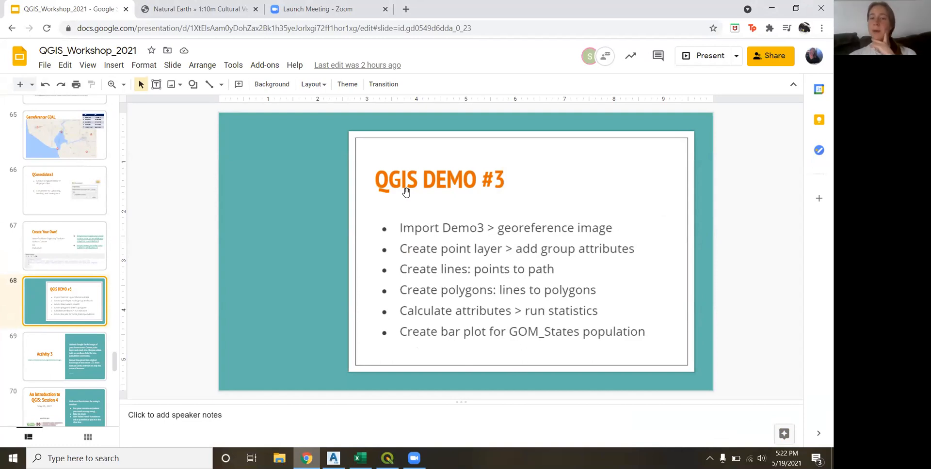
key(alt+Tab)
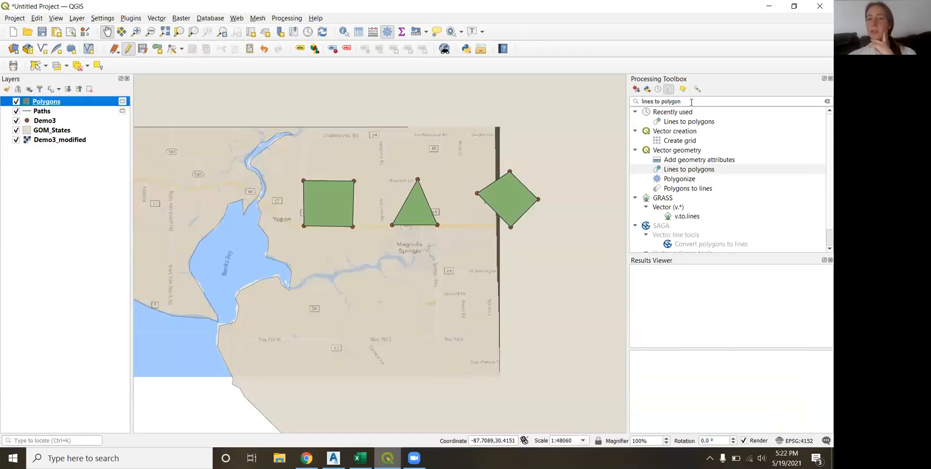
Search the Processing Toolbox for "statistics" and open Basic statistics for fields with Polygons as input layer
click(691, 103)
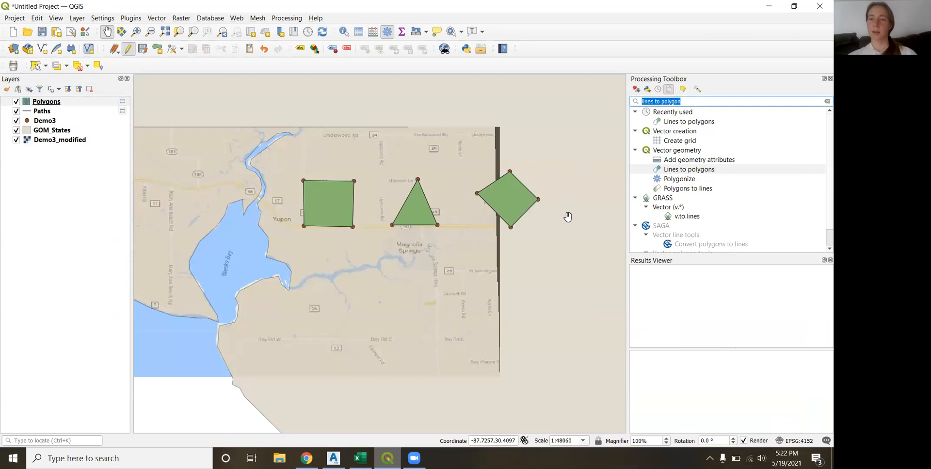
text(statistics)
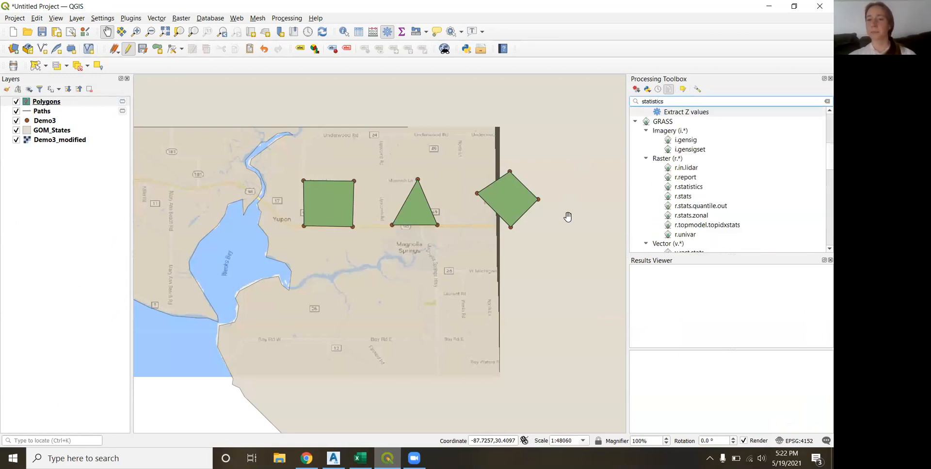
scroll(726, 194, down, 5)
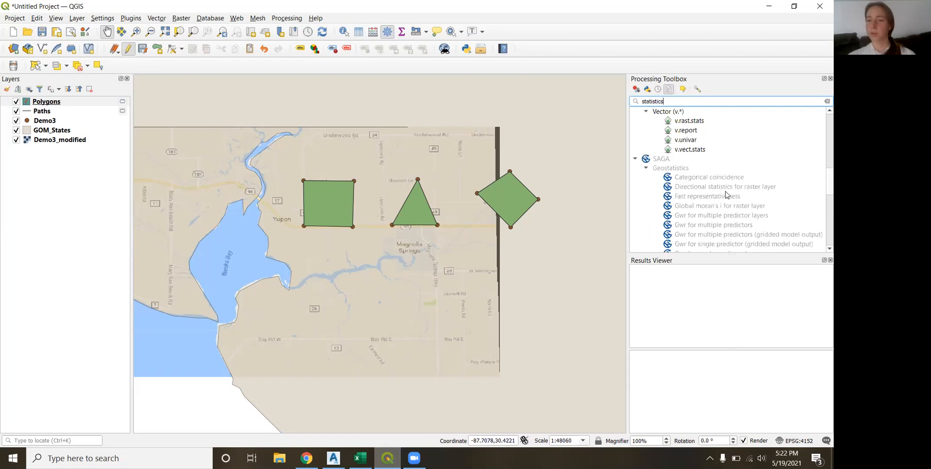
scroll(726, 195, down, 5)
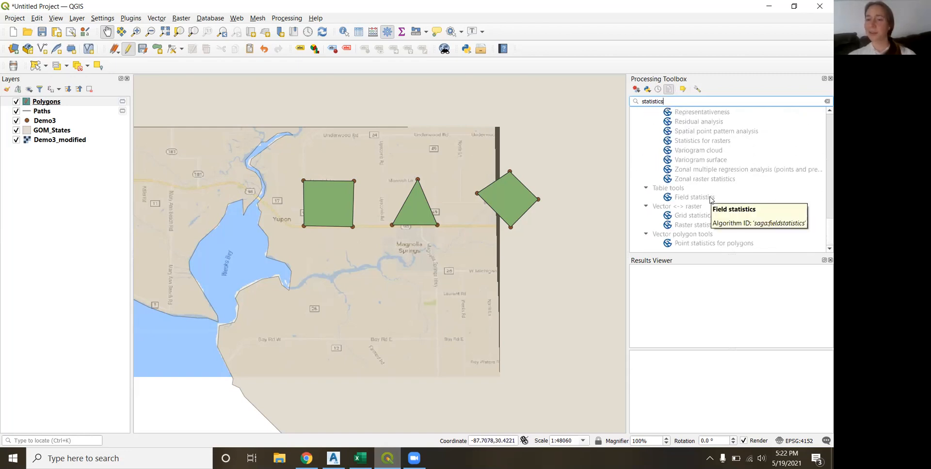
scroll(711, 200, up, 15)
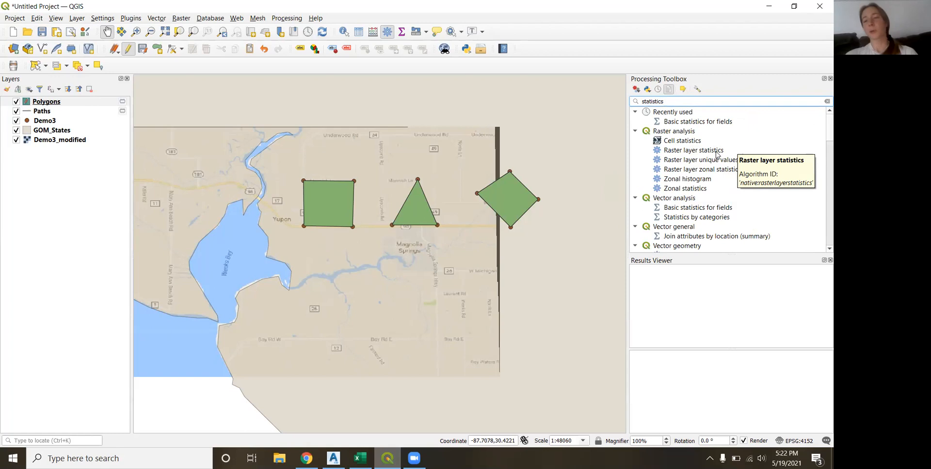
double_click(704, 124)
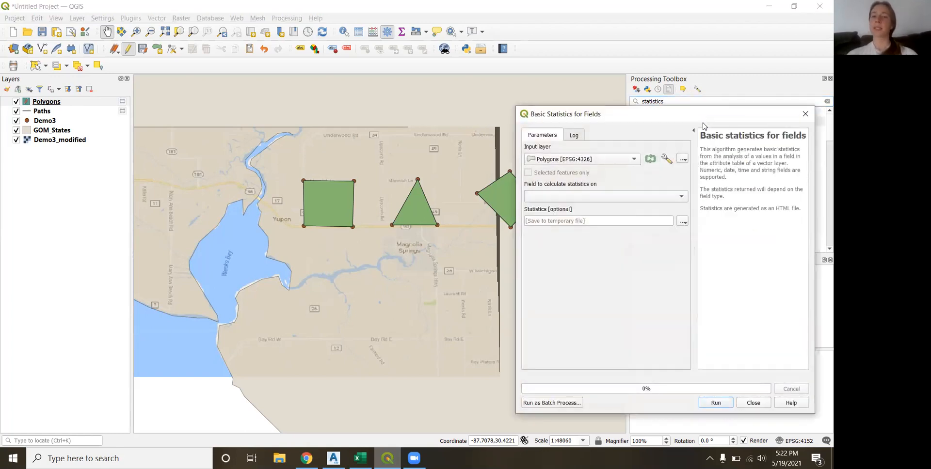
drag(711, 124, 612, 93)
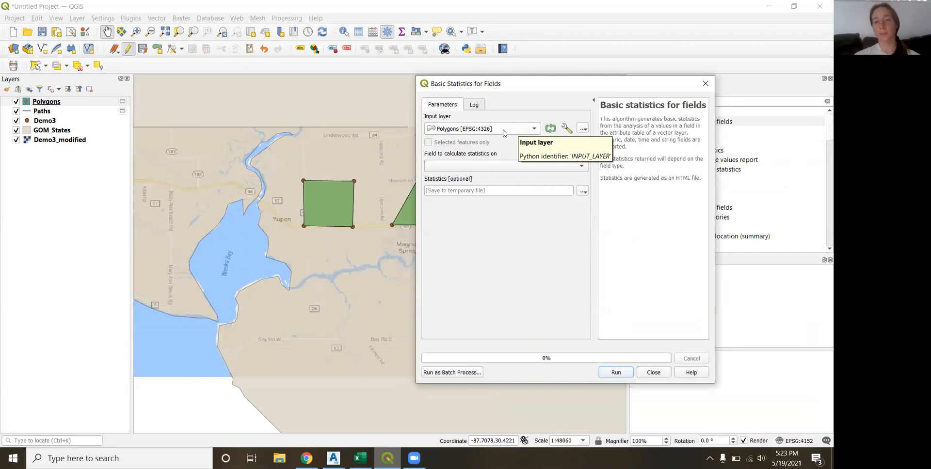
Run the basic statistics on the area field and check the resulting HTML report in Chrome before returning to QGIS
click(517, 166)
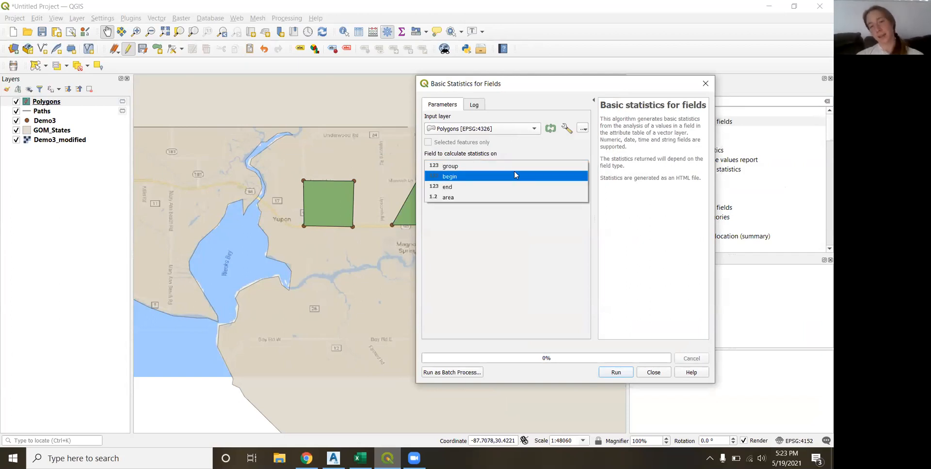
click(515, 204)
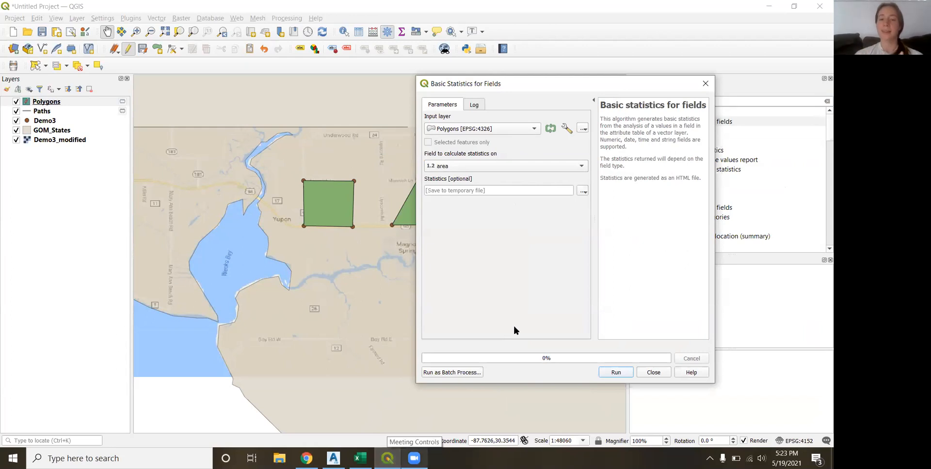
click(342, 389)
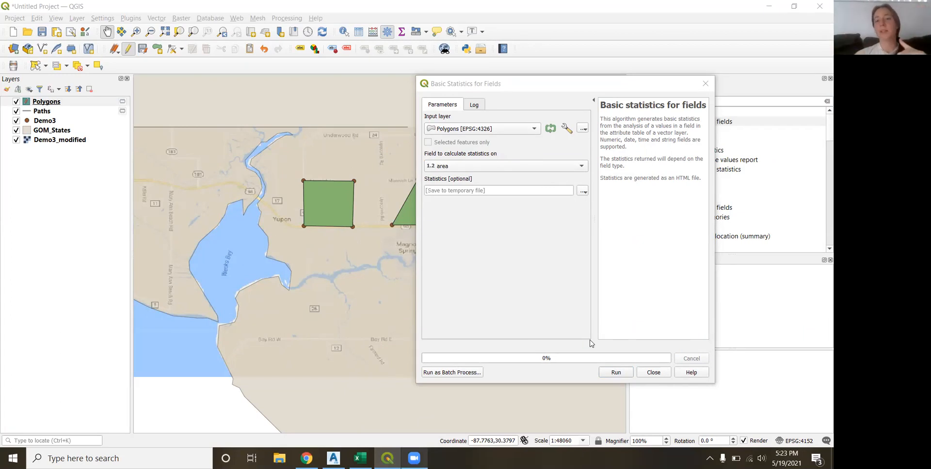
click(617, 372)
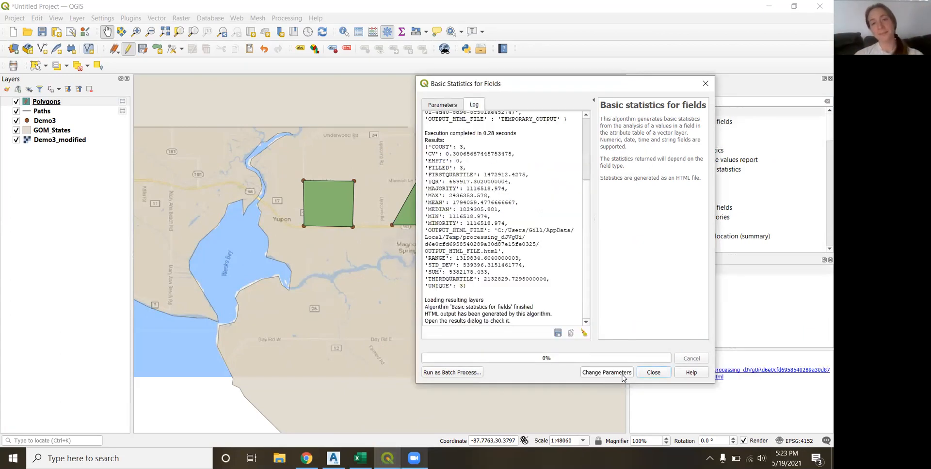
click(711, 86)
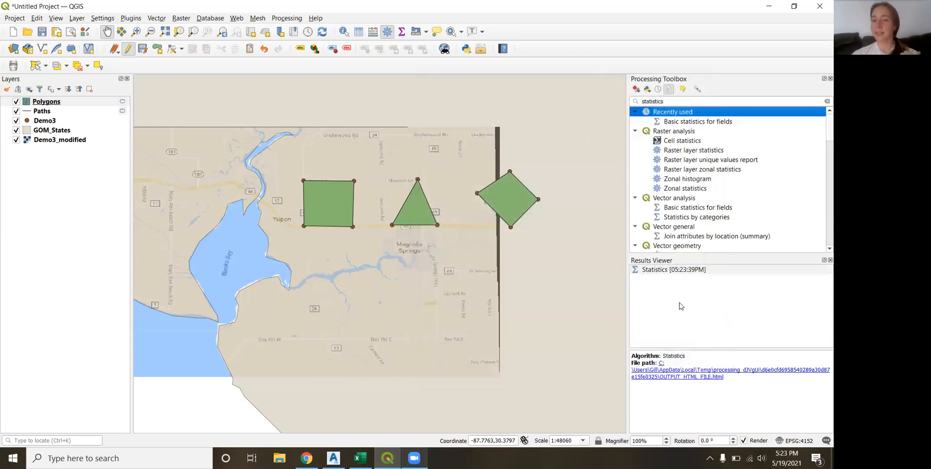
click(703, 378)
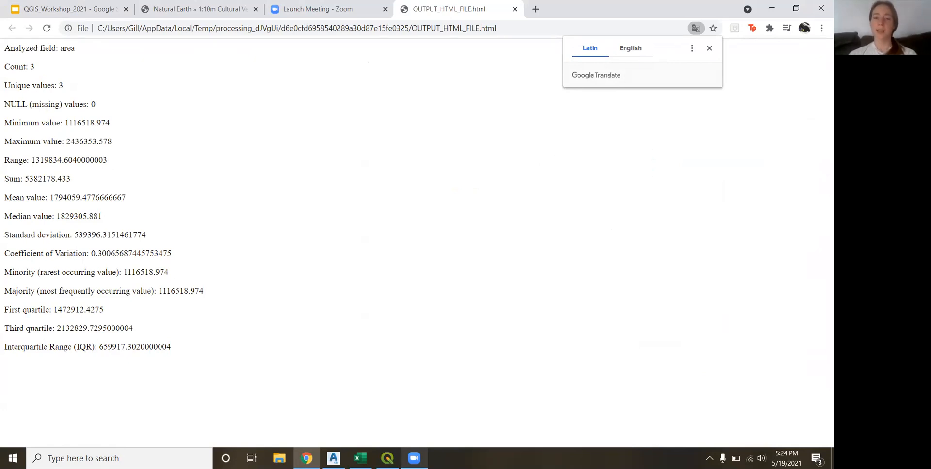
key(alt+Tab)
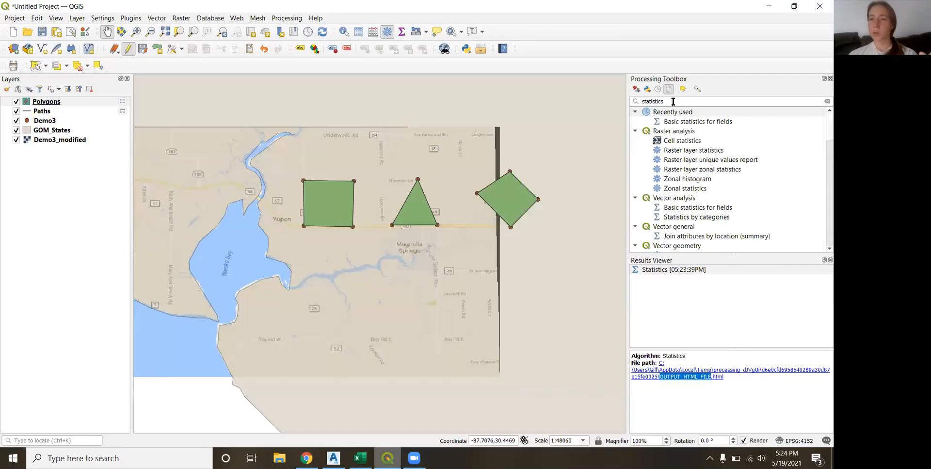
Replace the Processing Toolbox search with "bar" and open the Bar plot algorithm
click(673, 101)
key(ctrl+a)
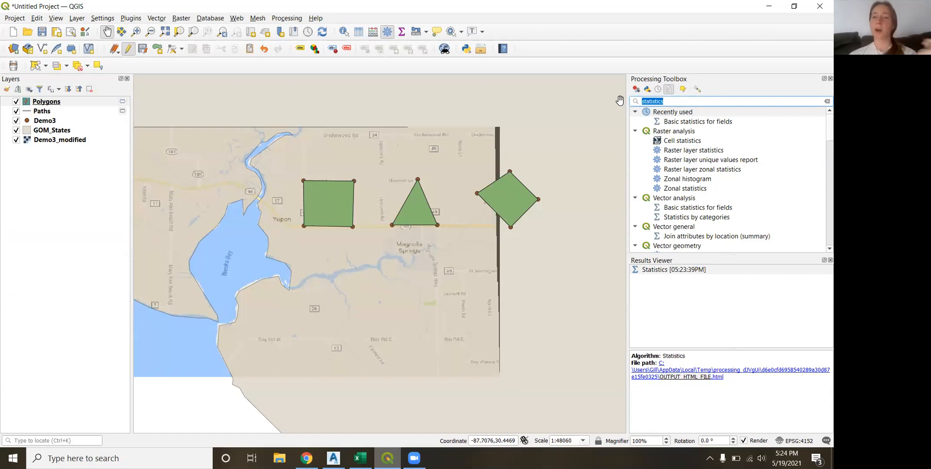
drag(620, 100, 640, 196)
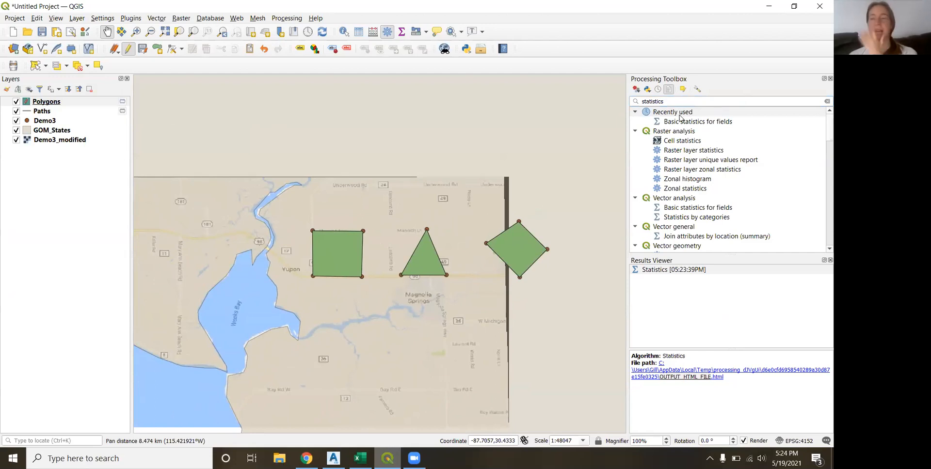
click(672, 101)
key(BackSpace)
key(BackSpace)
key(BackSpace)
key(BackSpace)
key(BackSpace)
key(BackSpace)
key(BackSpace)
key(BackSpace)
key(BackSpace)
key(BackSpace)
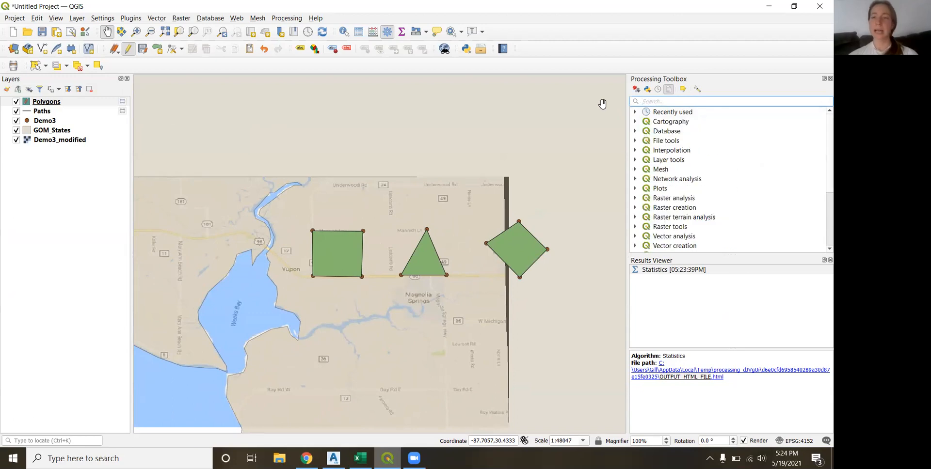
text(bar)
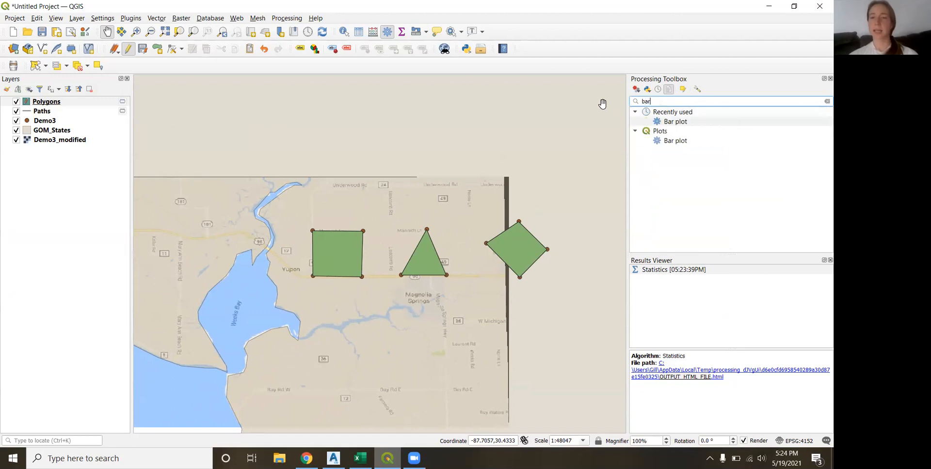
double_click(676, 122)
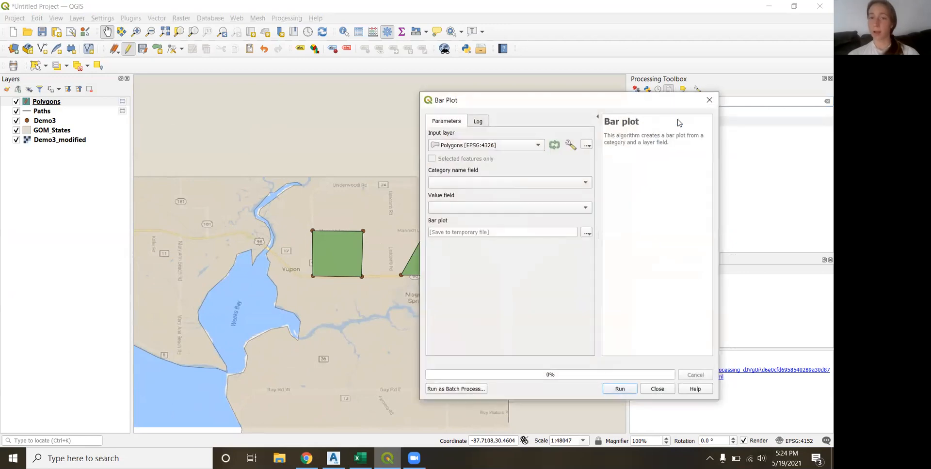
Run the bar plot on the GOM_States layer with STATE_NAME as category name field and Population as value field
click(535, 146)
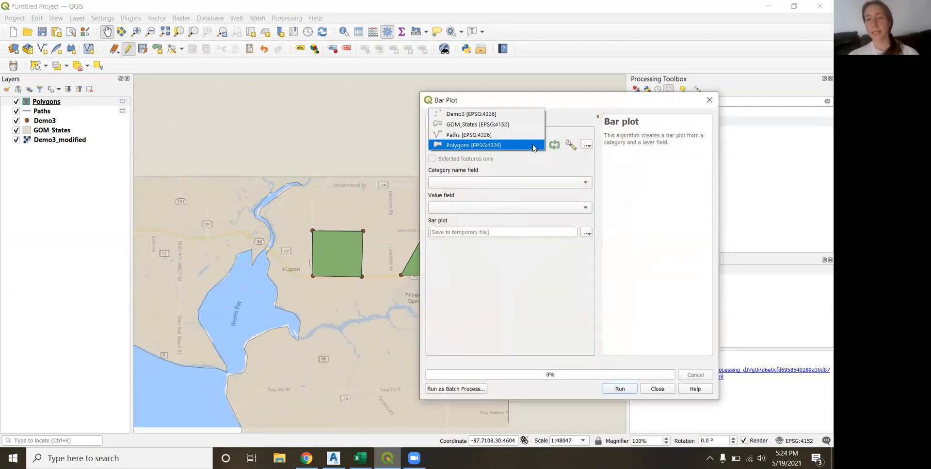
click(508, 125)
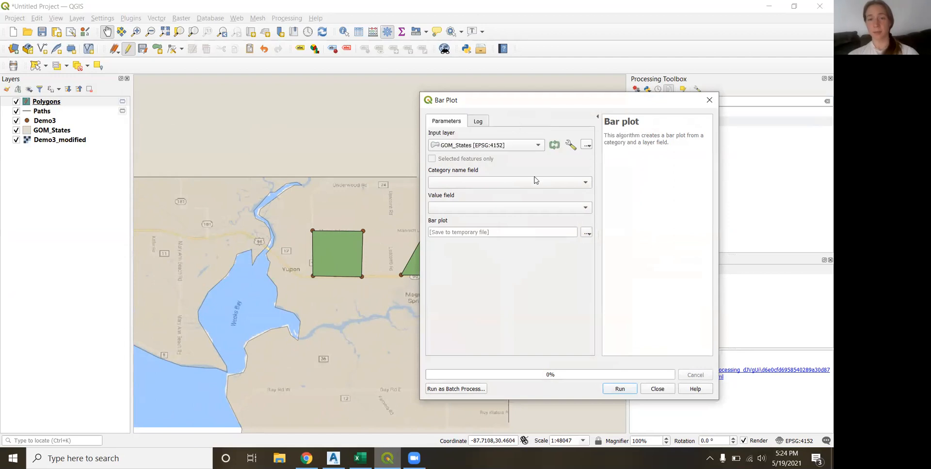
click(482, 182)
click(484, 163)
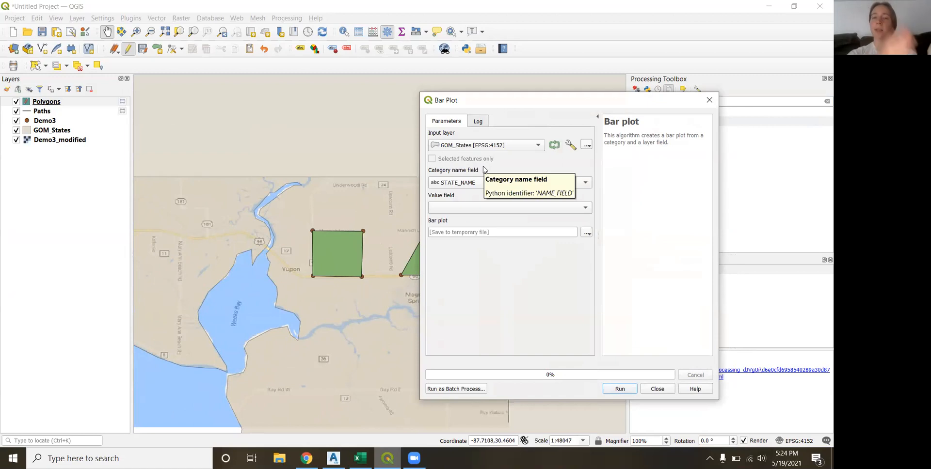
click(506, 209)
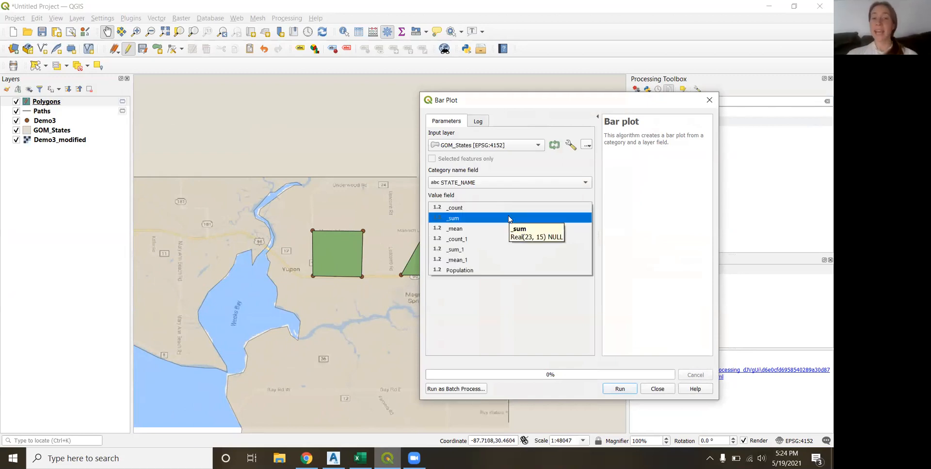
click(493, 272)
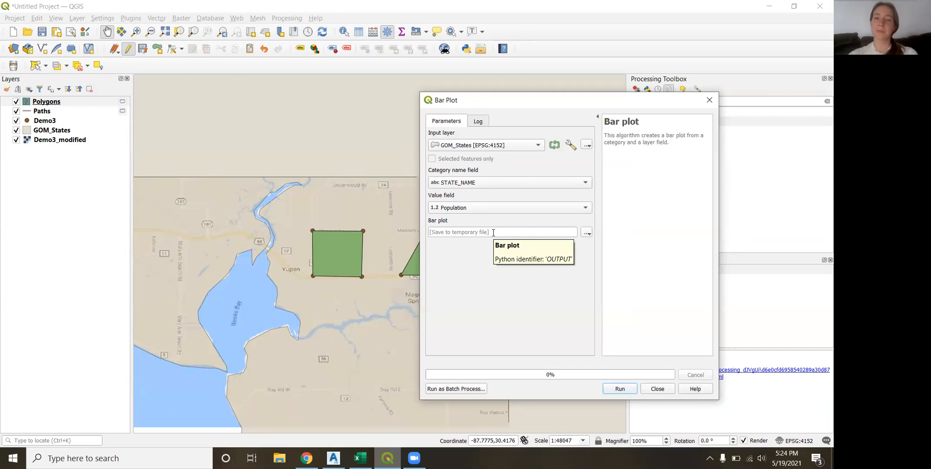
click(611, 390)
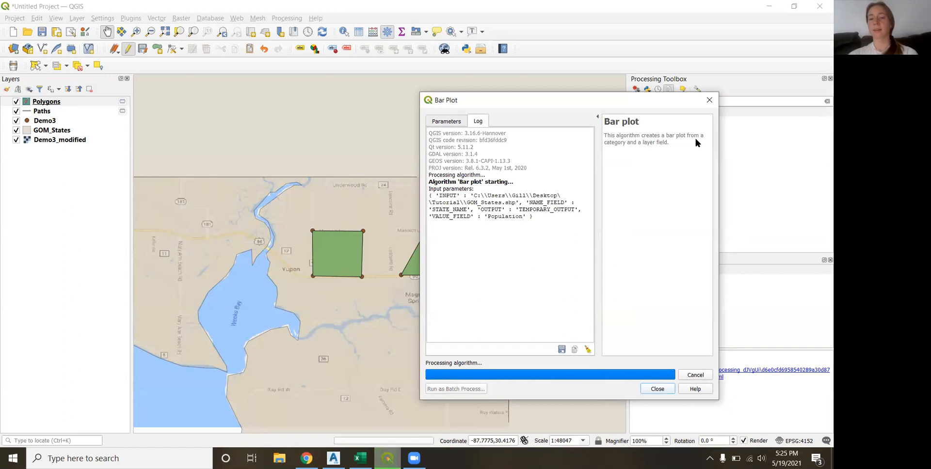
click(655, 390)
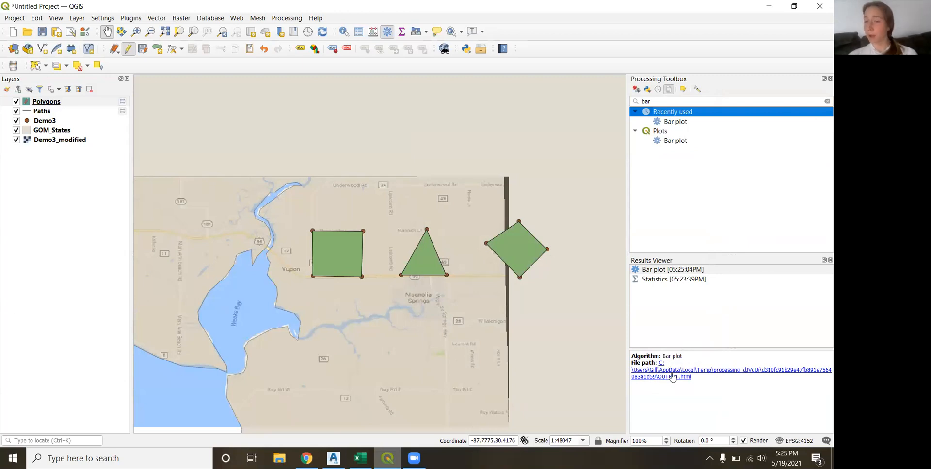
Open the bar plot output in Chrome, review it alongside the area statistics report, and return to QGIS
double_click(707, 276)
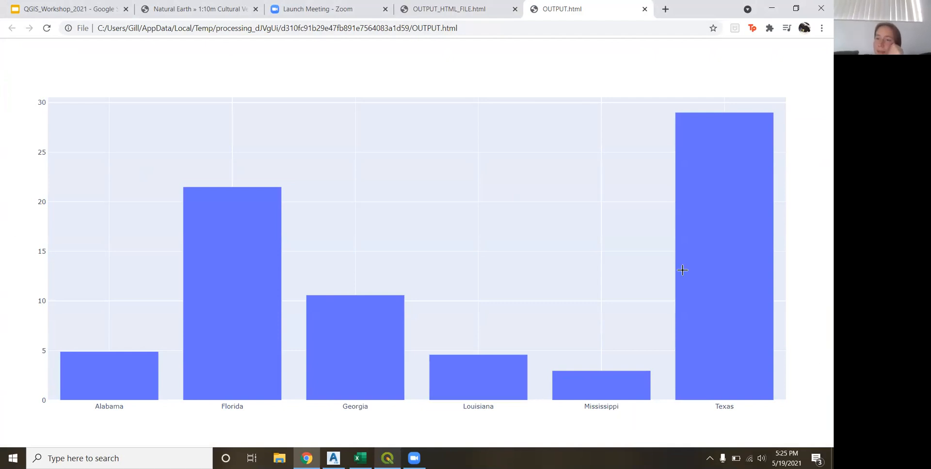
mouse_move(683, 270)
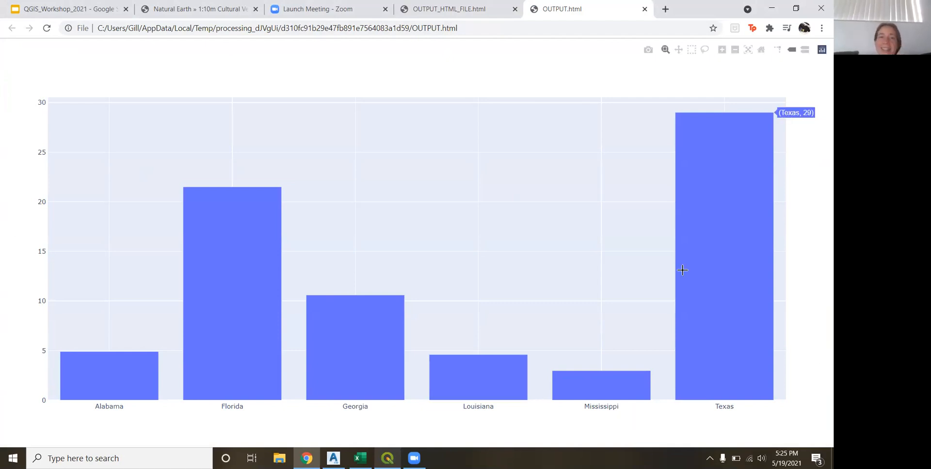
click(463, 4)
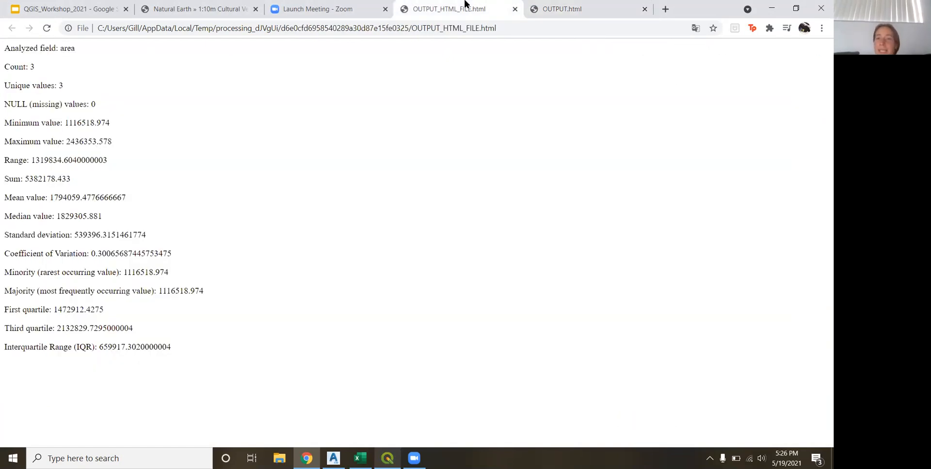
click(529, 4)
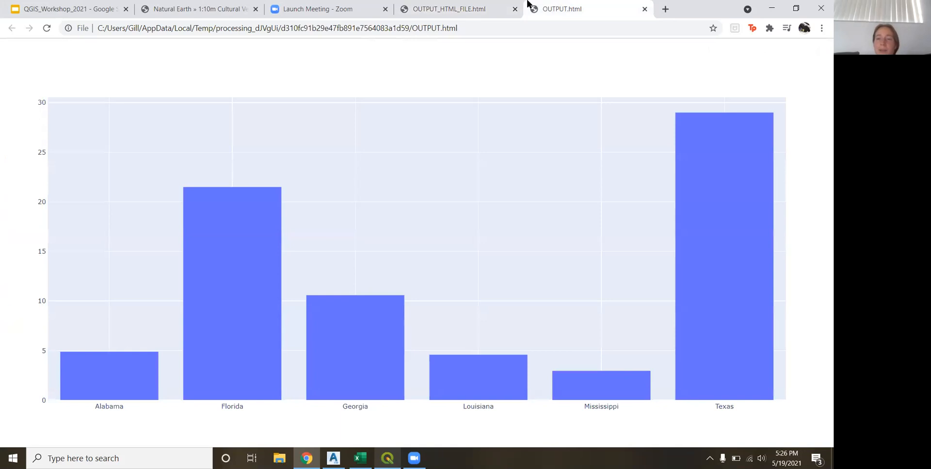
click(459, 5)
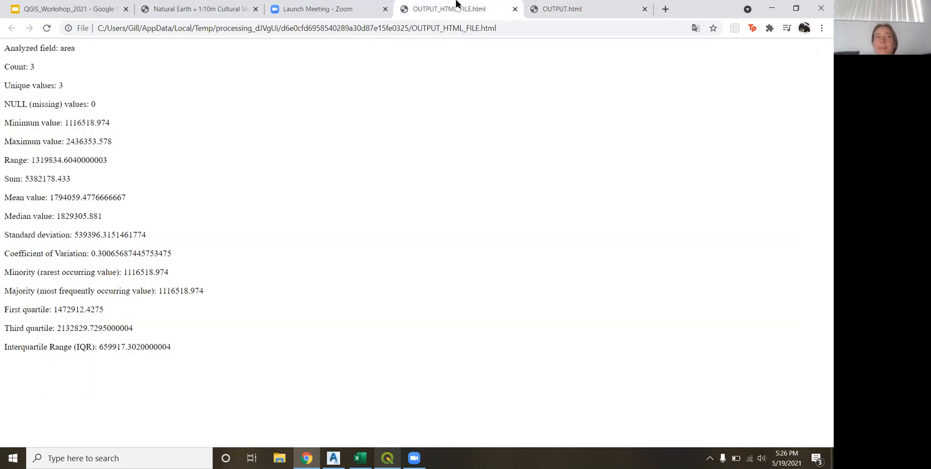
click(374, 7)
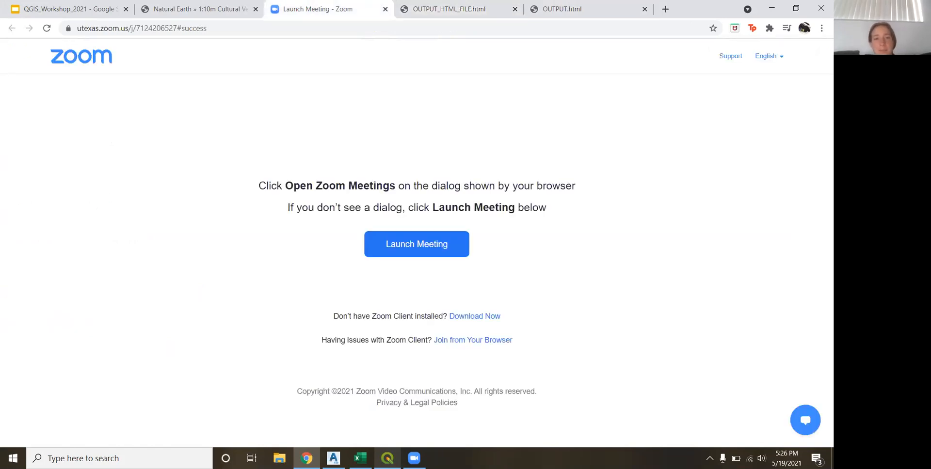
click(447, 6)
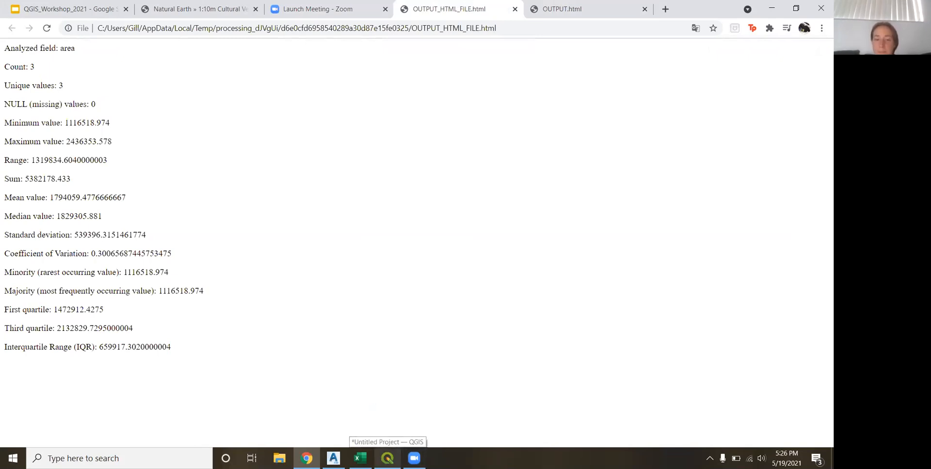
click(388, 459)
click(795, 8)
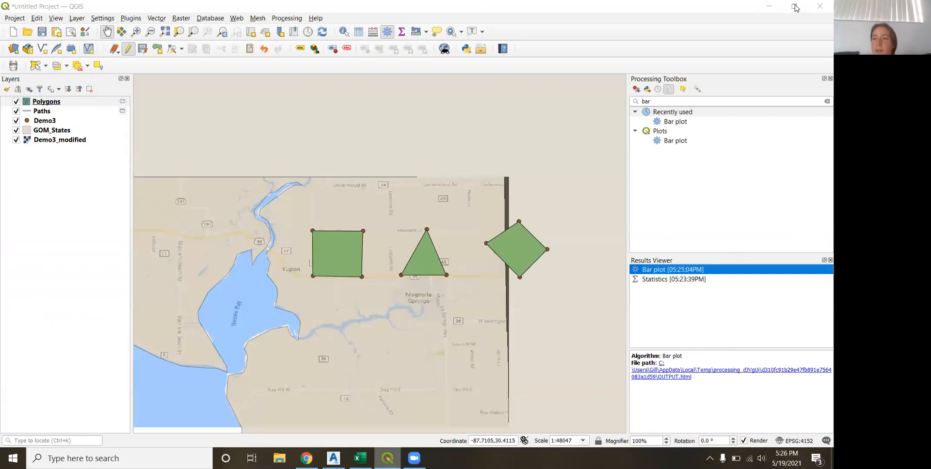